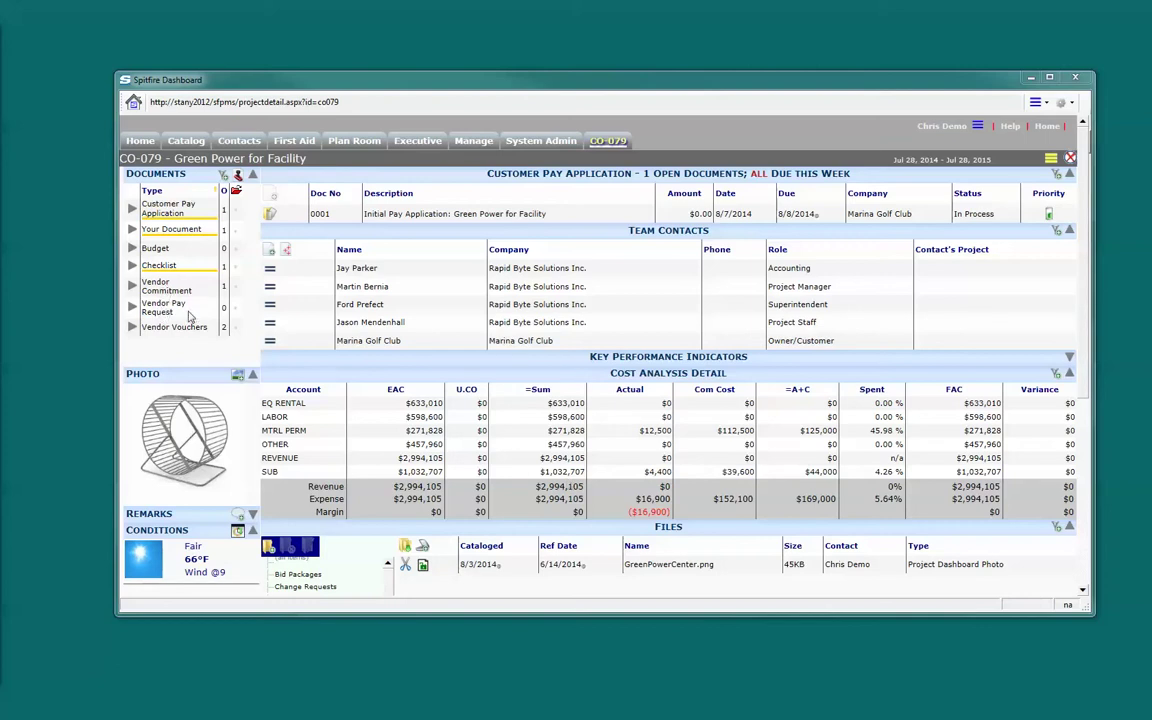
# Step: Set the To Date % to 10 for Mechanical, 80 for Project Feasibility Study and 5 for Permits/Approvals
pyautogui.moveTo(236, 307)
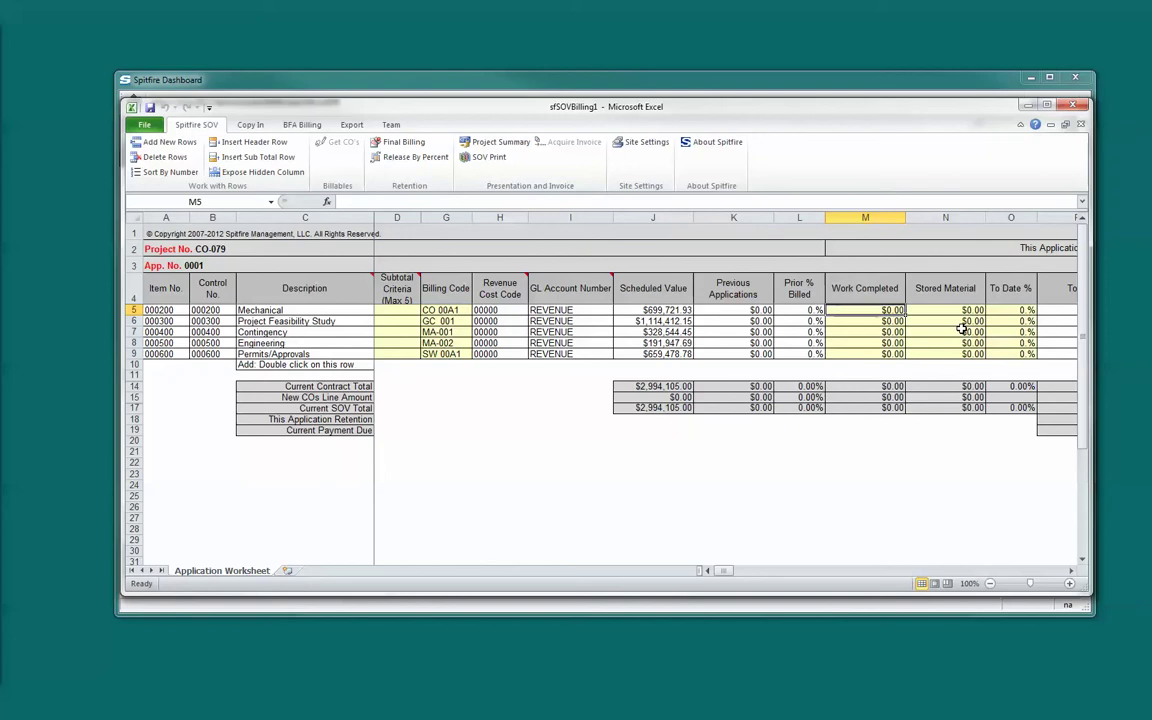
pyautogui.click(1009, 311)
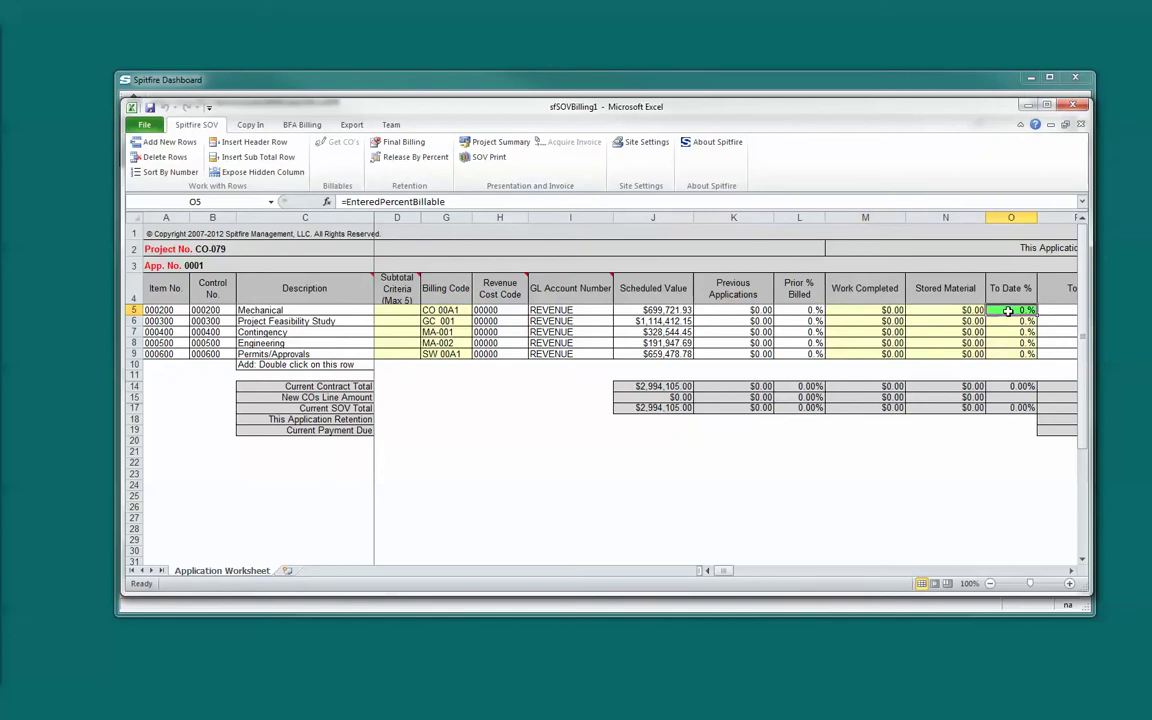
pyautogui.write('10')
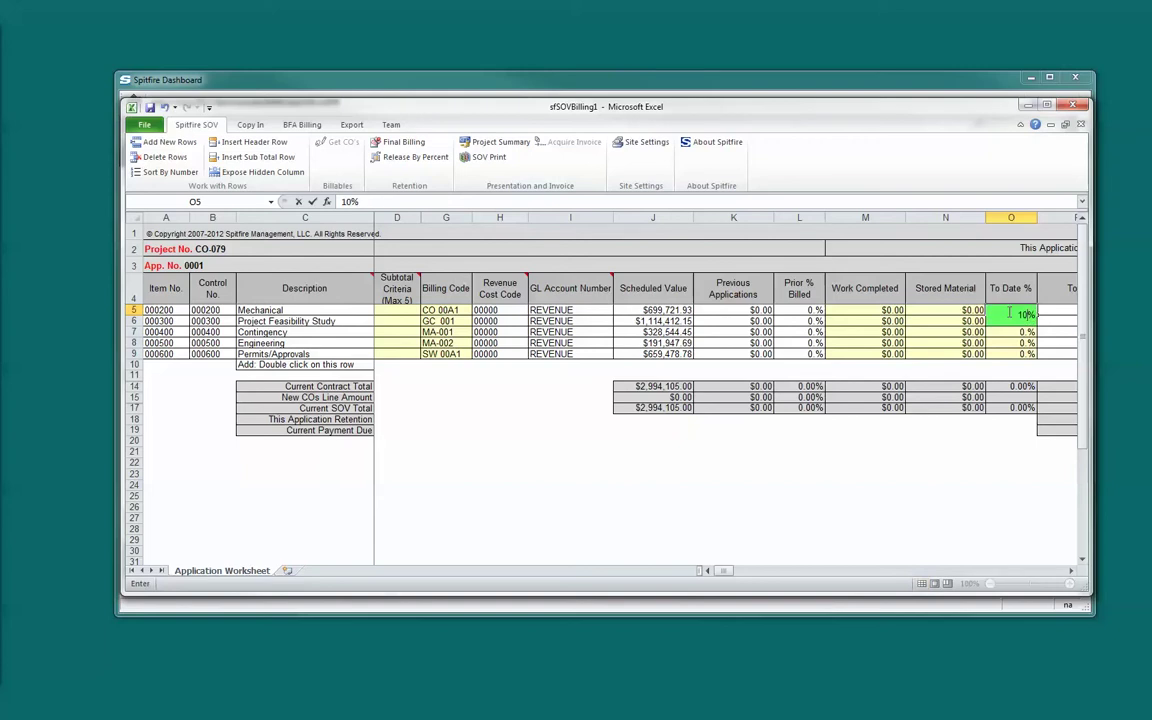
pyautogui.press('Return')
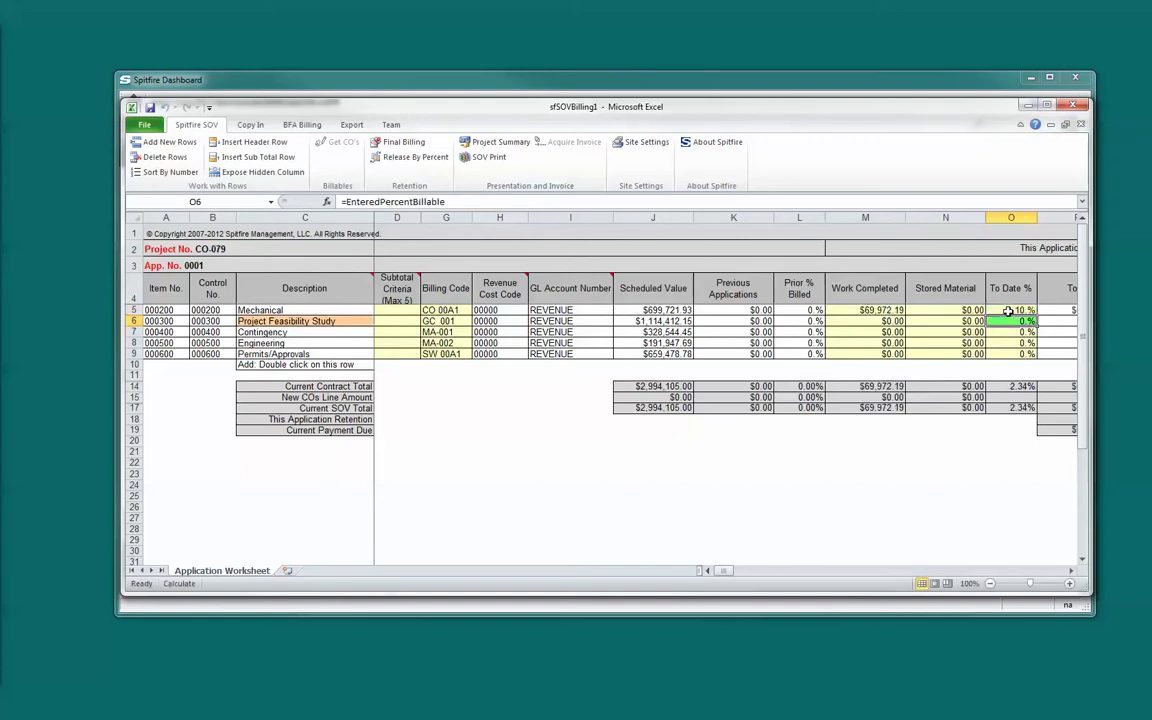
pyautogui.write('80')
pyautogui.press('Return')
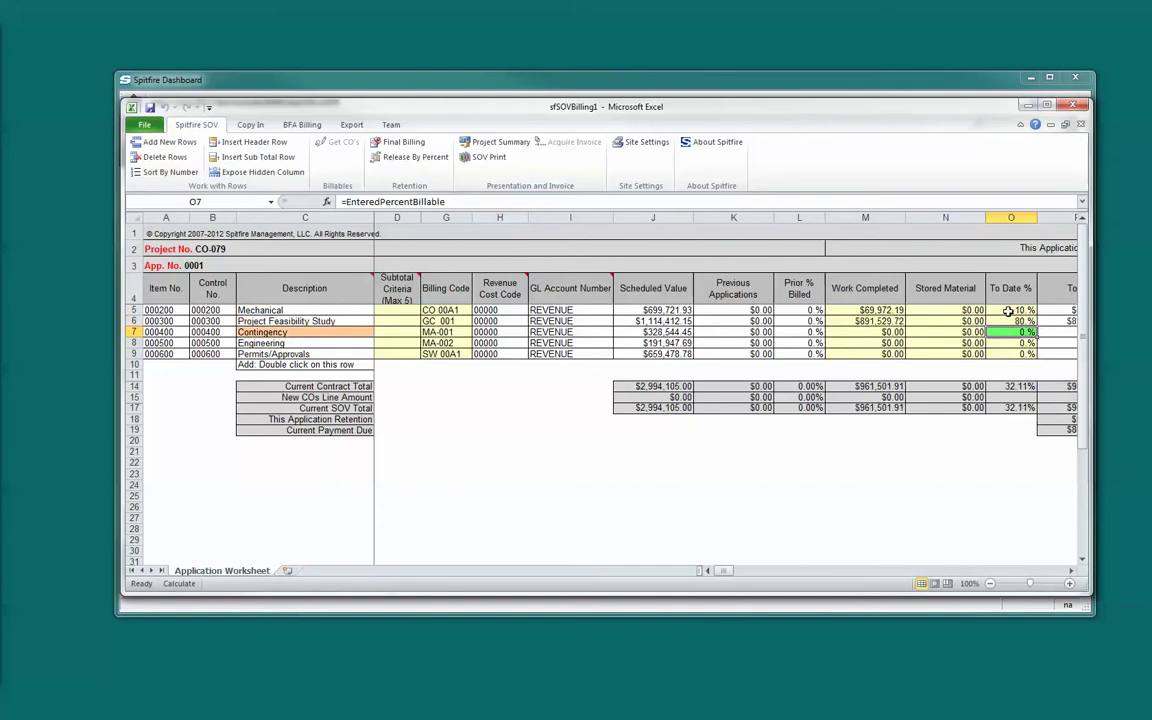
pyautogui.press('Down')
pyautogui.press('Down')
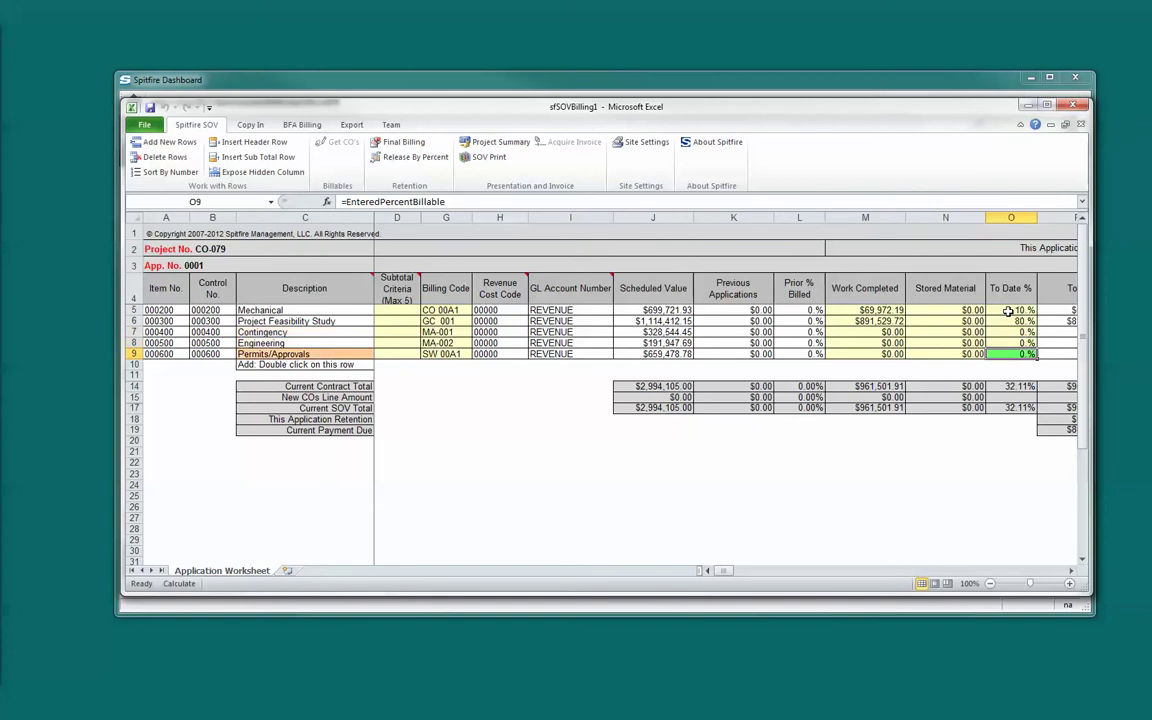
pyautogui.write('5')
pyautogui.press('Up')
pyautogui.press('Up')
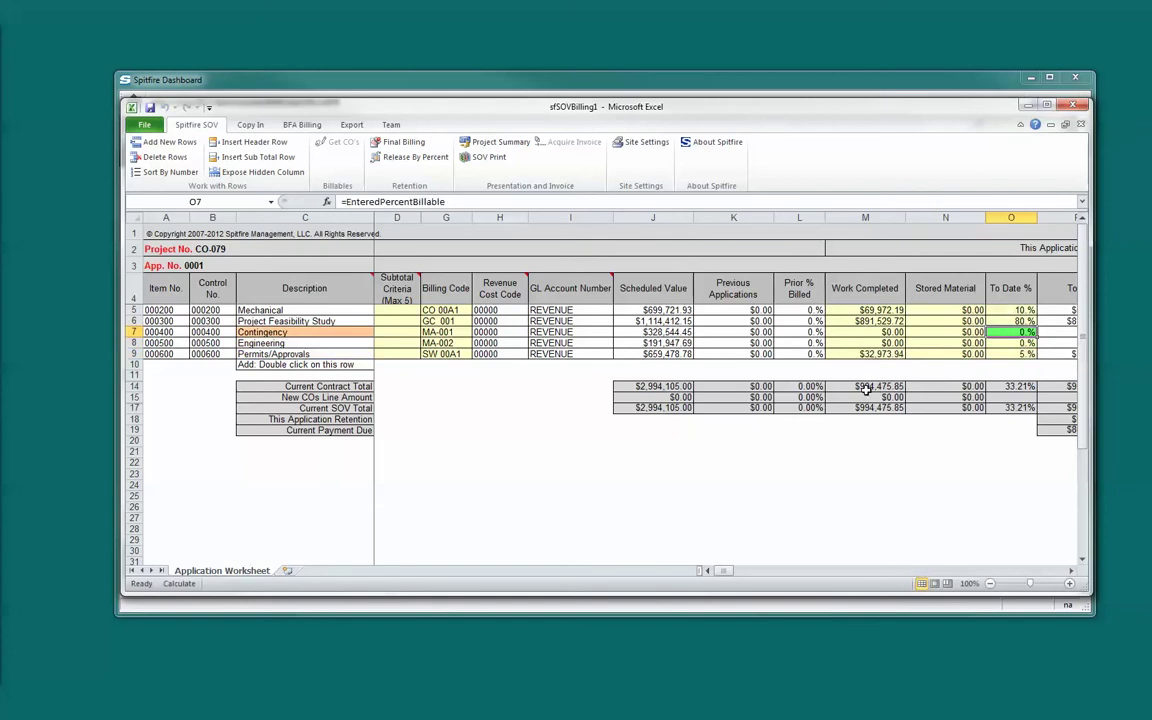
# Step: Generate the SOV print of the pay application using the AIA site template
pyautogui.moveTo(728, 571); pyautogui.dragTo(739, 574)
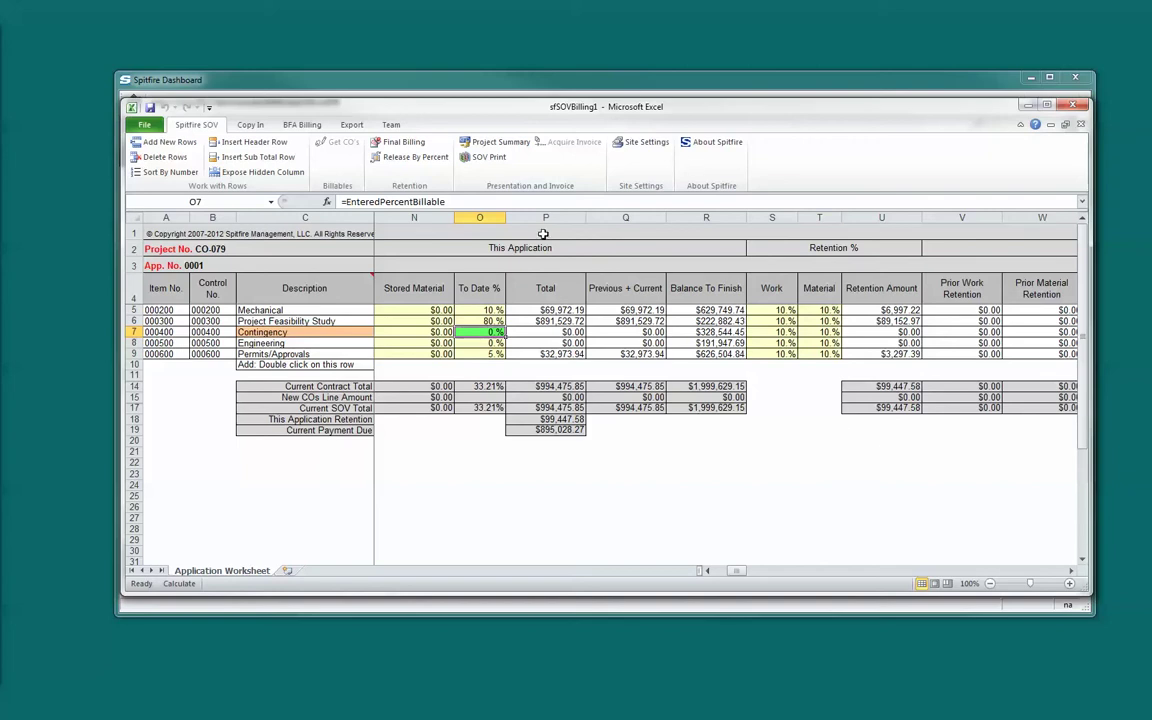
pyautogui.click(485, 158)
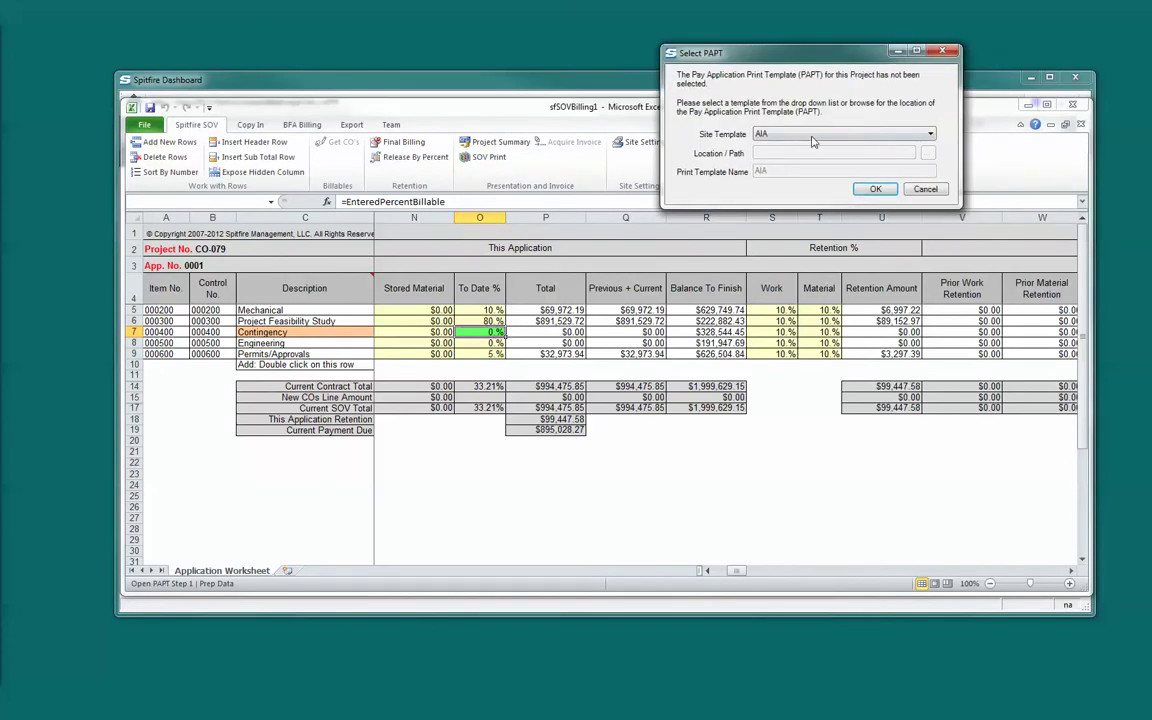
pyautogui.click(931, 135)
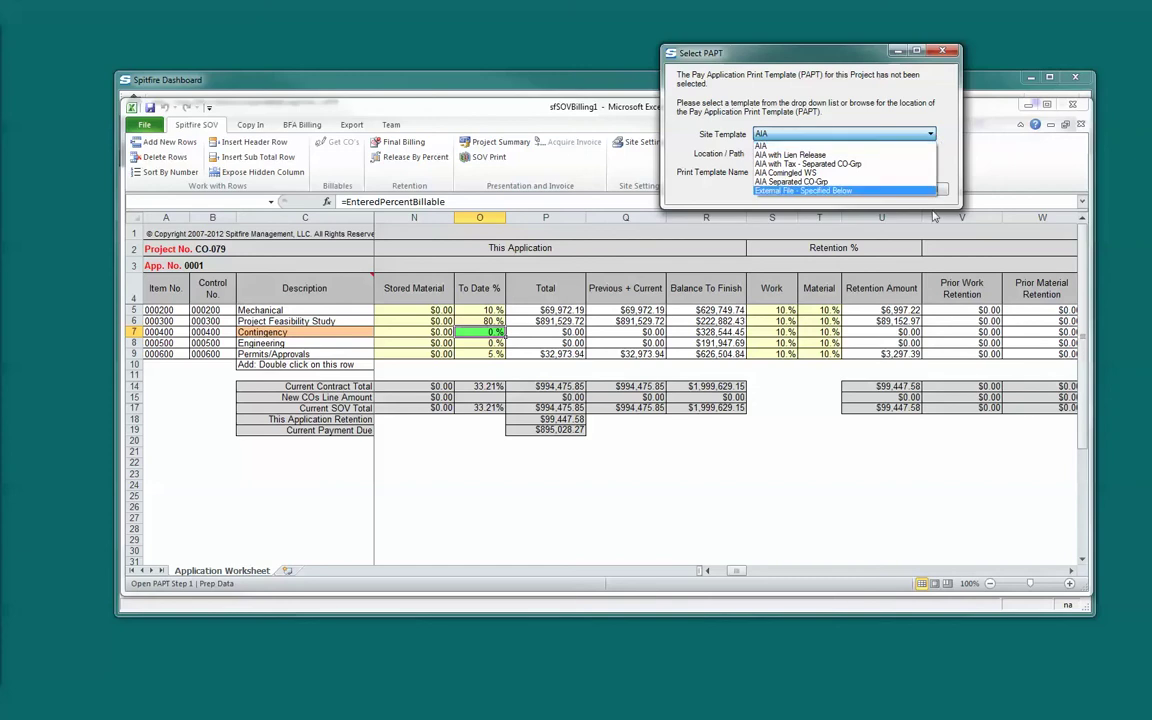
pyautogui.click(920, 145)
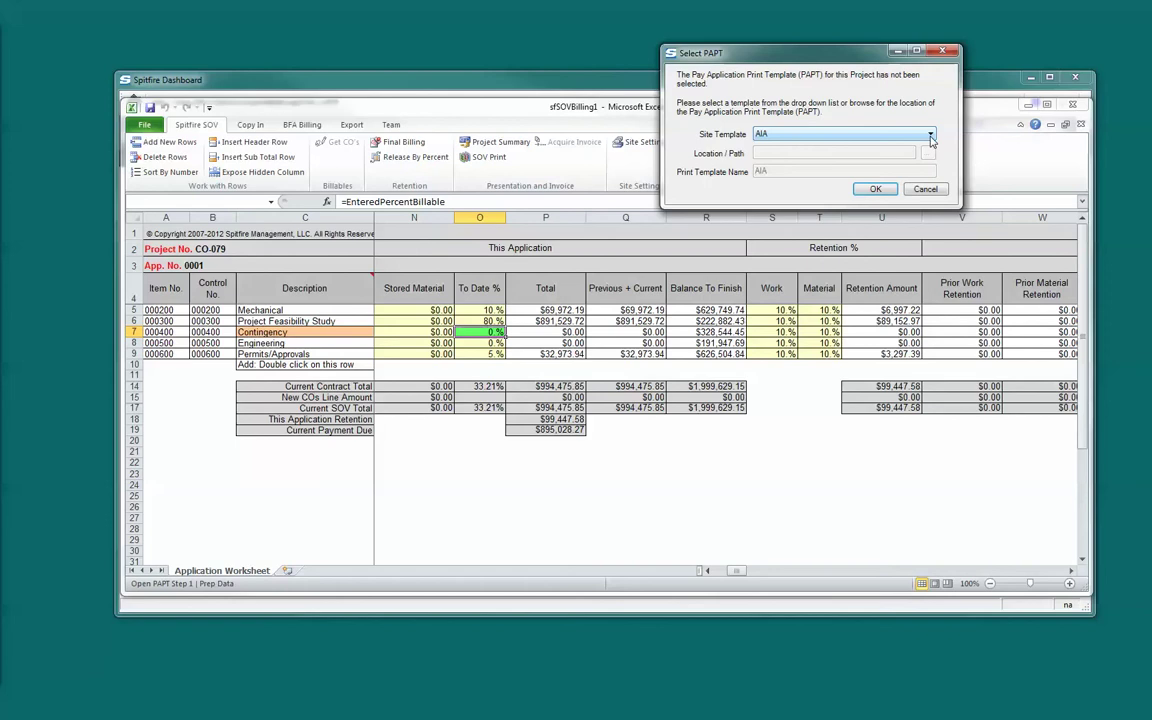
pyautogui.click(873, 189)
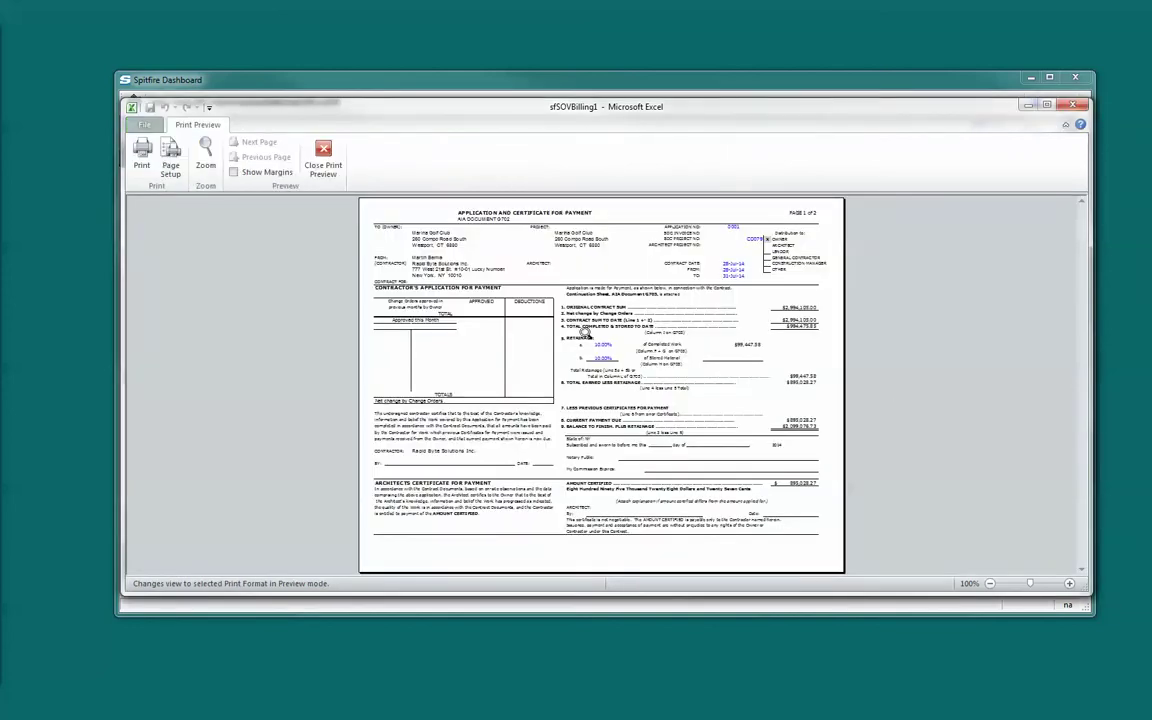
# Step: Enlarge the window to review both pages of the payment application preview, and close the preview
pyautogui.moveTo(1086, 590); pyautogui.dragTo(1130, 704)
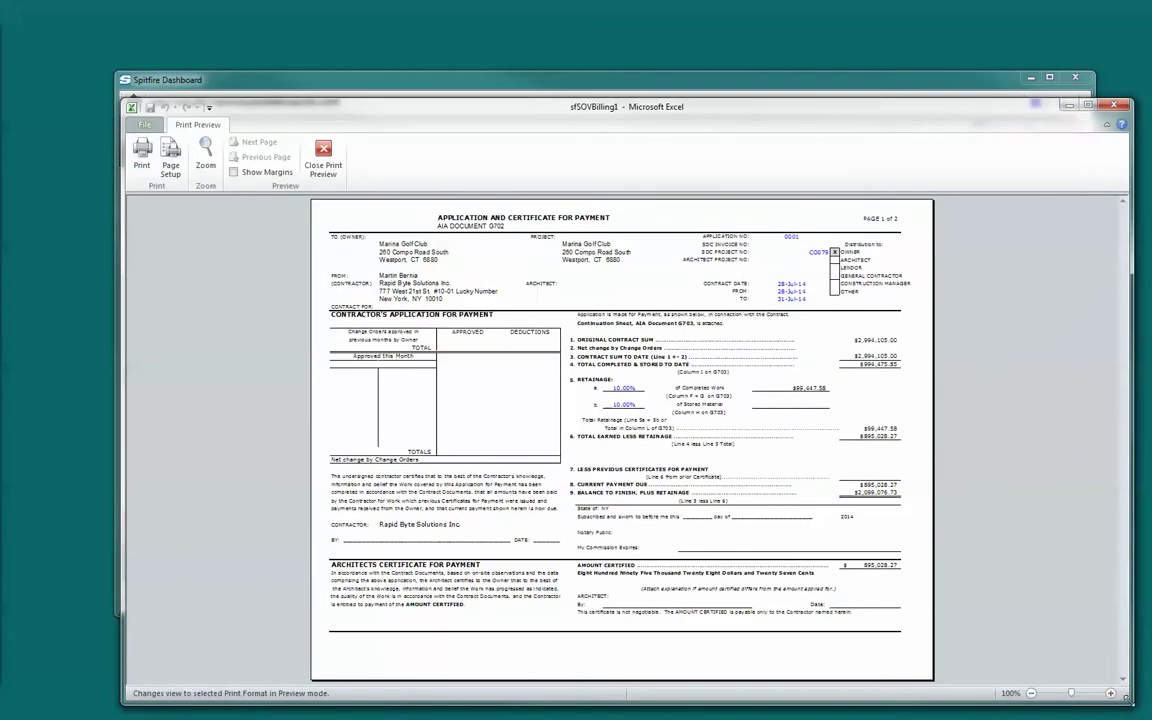
pyautogui.click(323, 155)
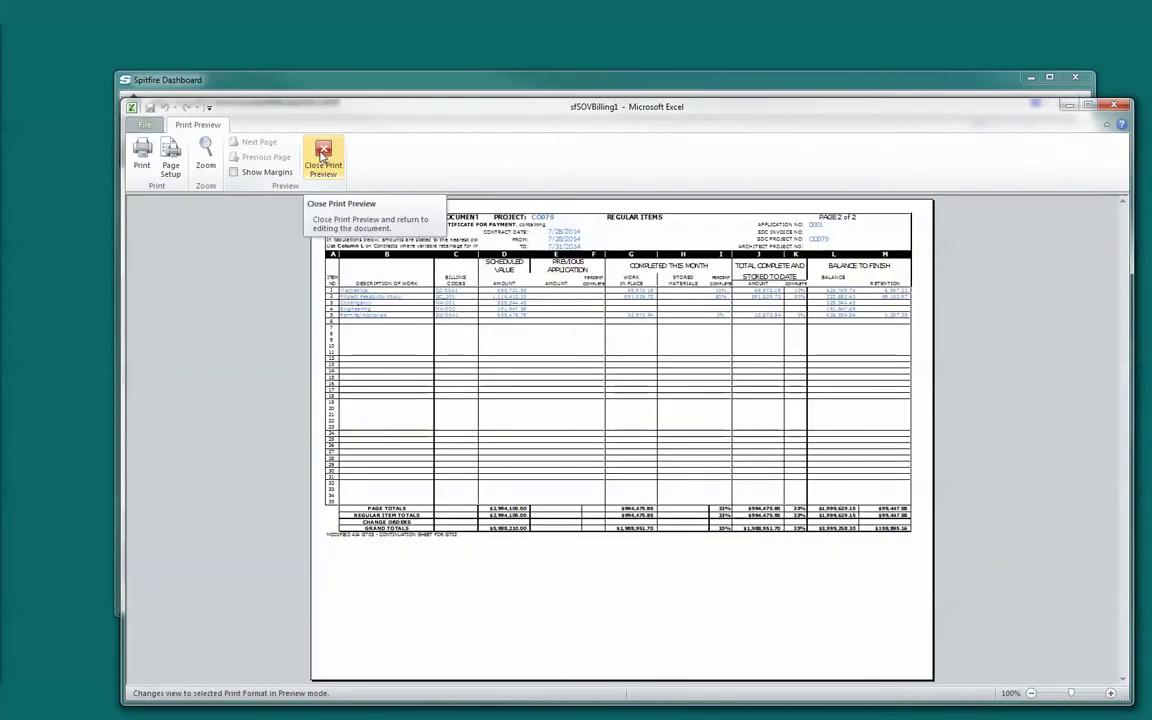
pyautogui.click(323, 155)
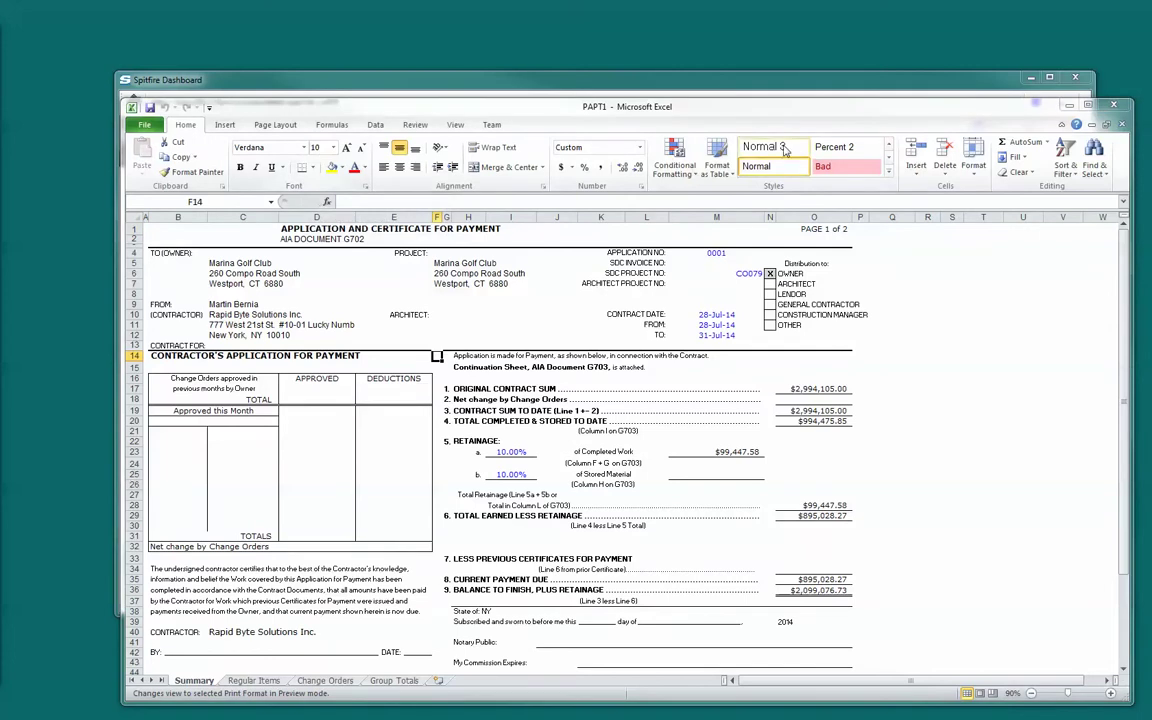
# Step: Close the PAPT1 print workbook with its changes saved, and acquire the AR invoice for the pay application
pyautogui.click(1121, 124)
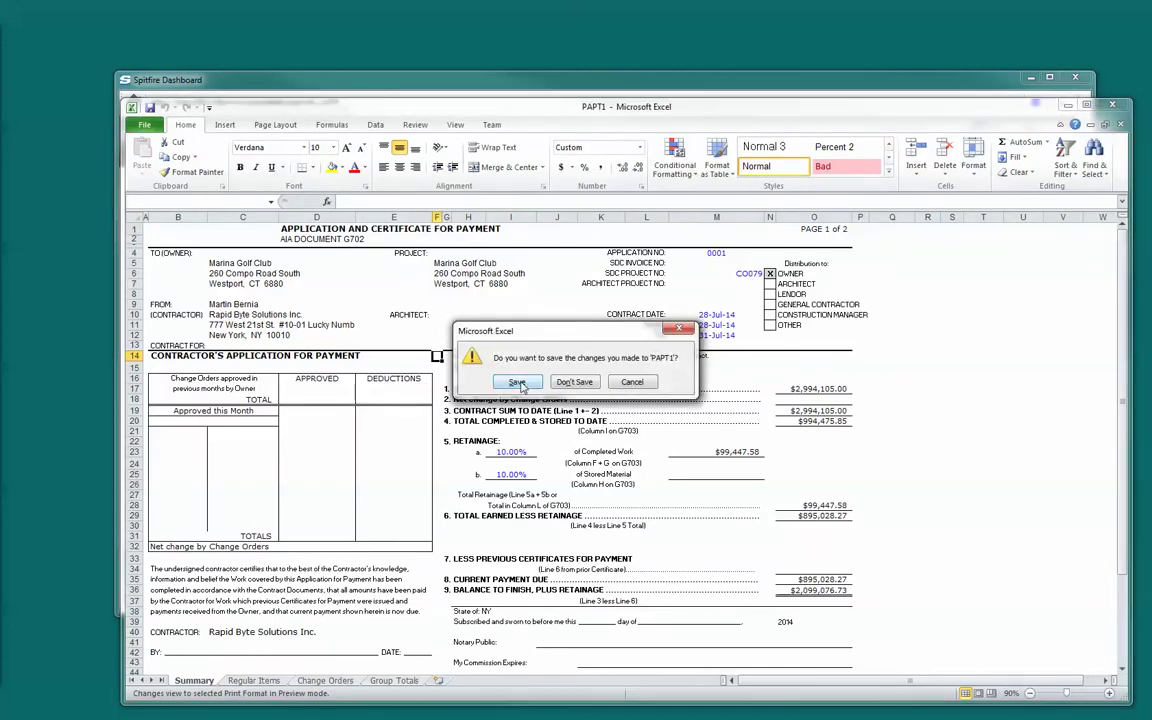
pyautogui.click(517, 382)
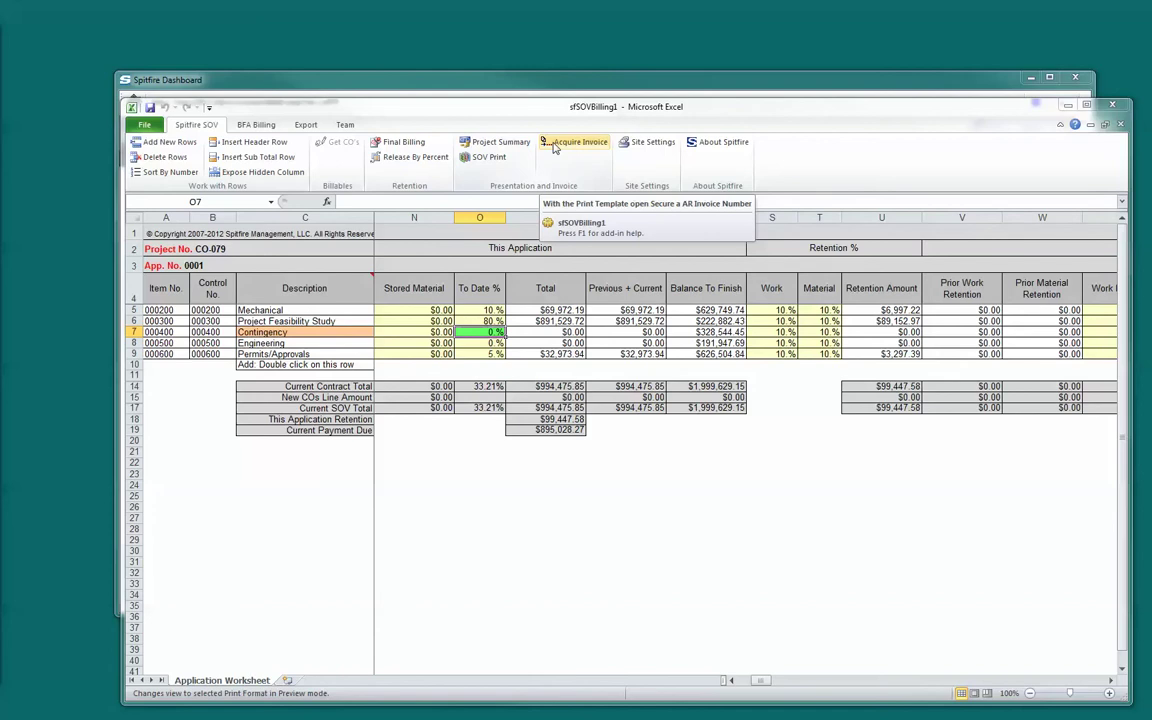
pyautogui.click(553, 144)
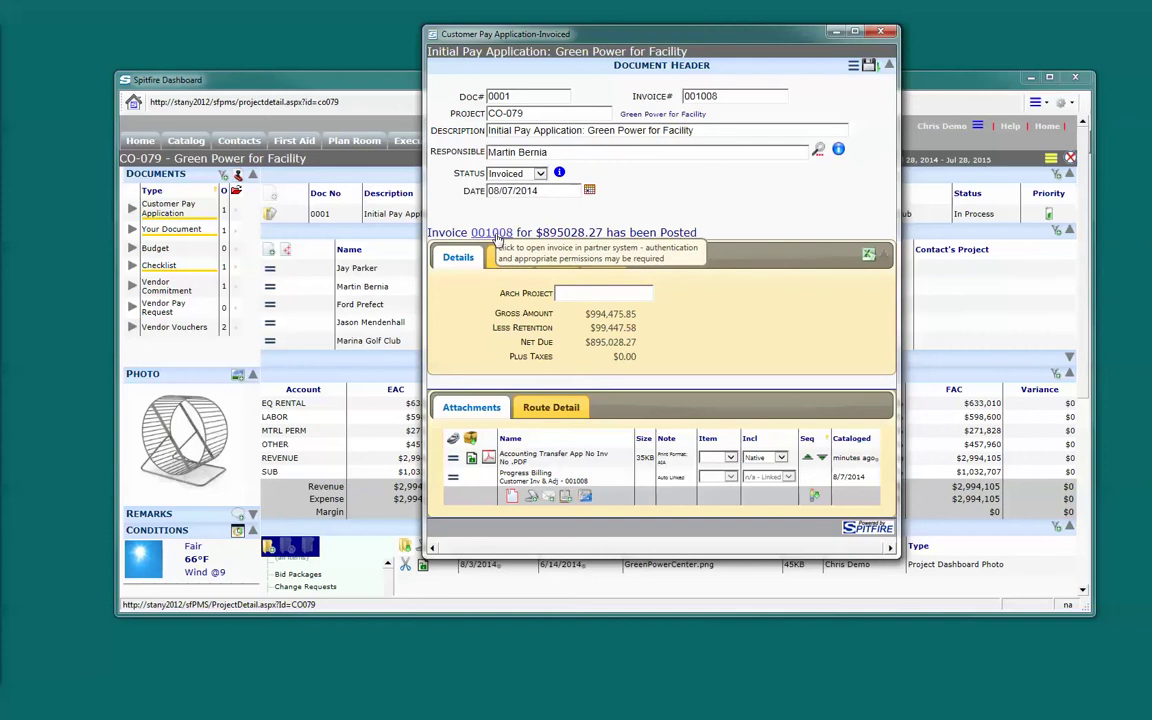
# Step: Open the posted invoice in Acumatica and arrange it beside the pay application to compare the net due amount
pyautogui.click(493, 233)
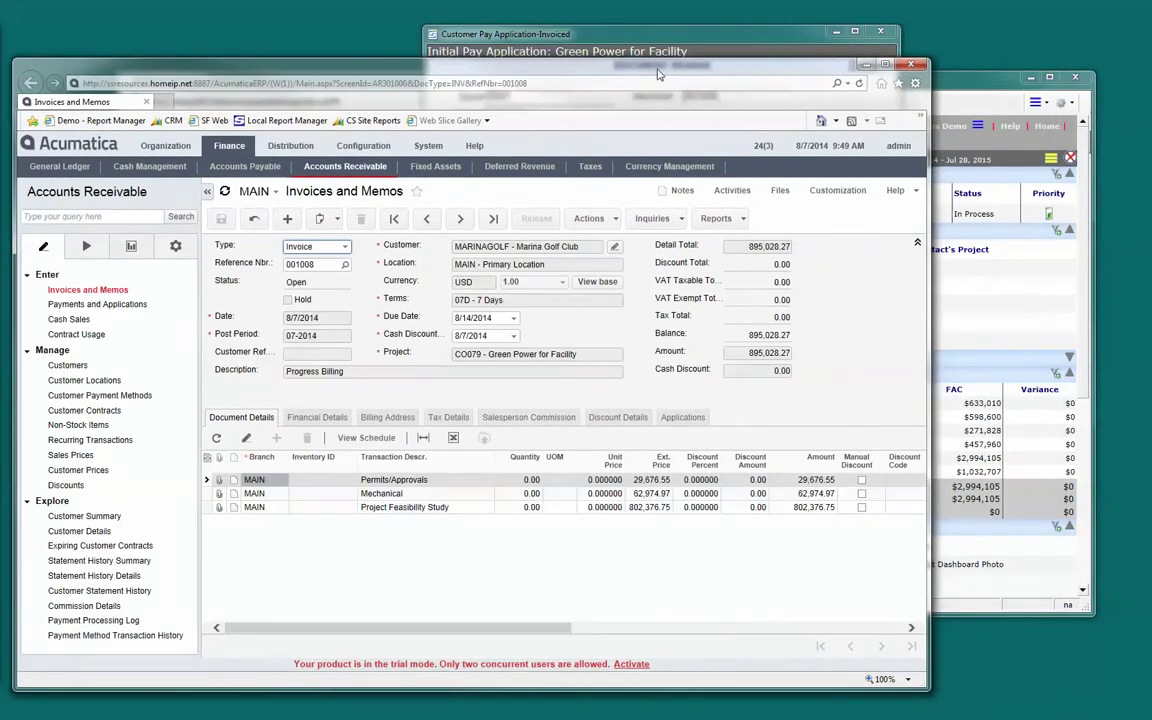
pyautogui.moveTo(928, 60); pyautogui.dragTo(718, 186)
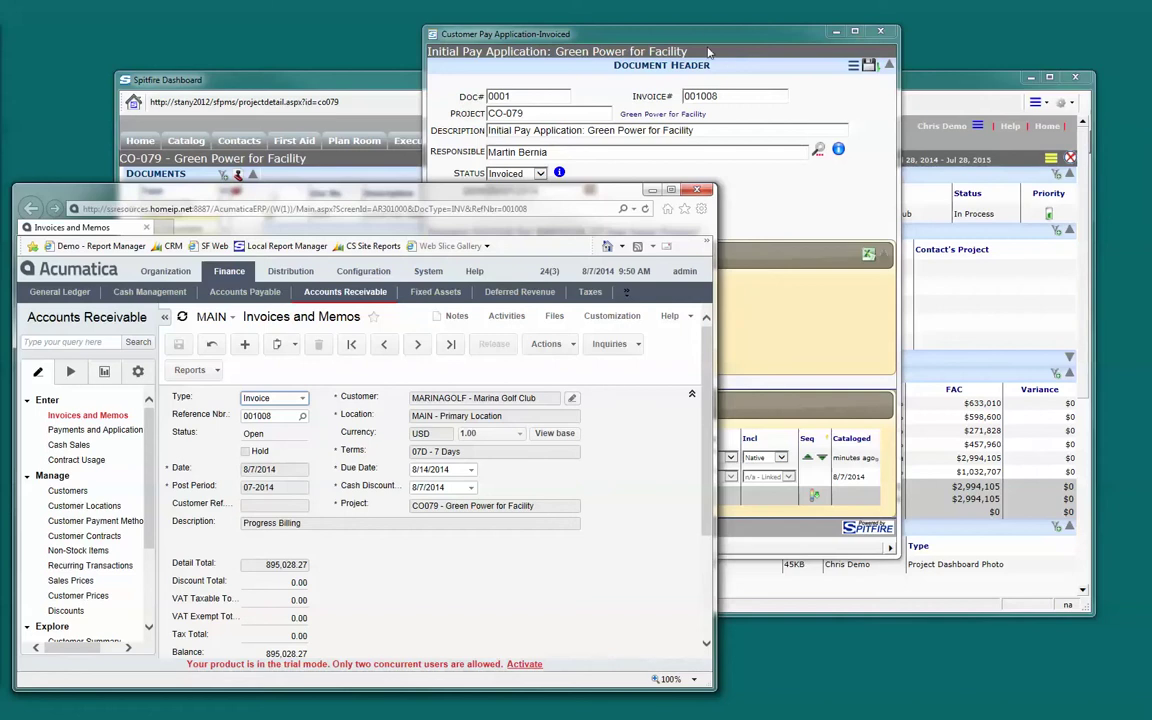
pyautogui.moveTo(690, 38); pyautogui.dragTo(914, 152)
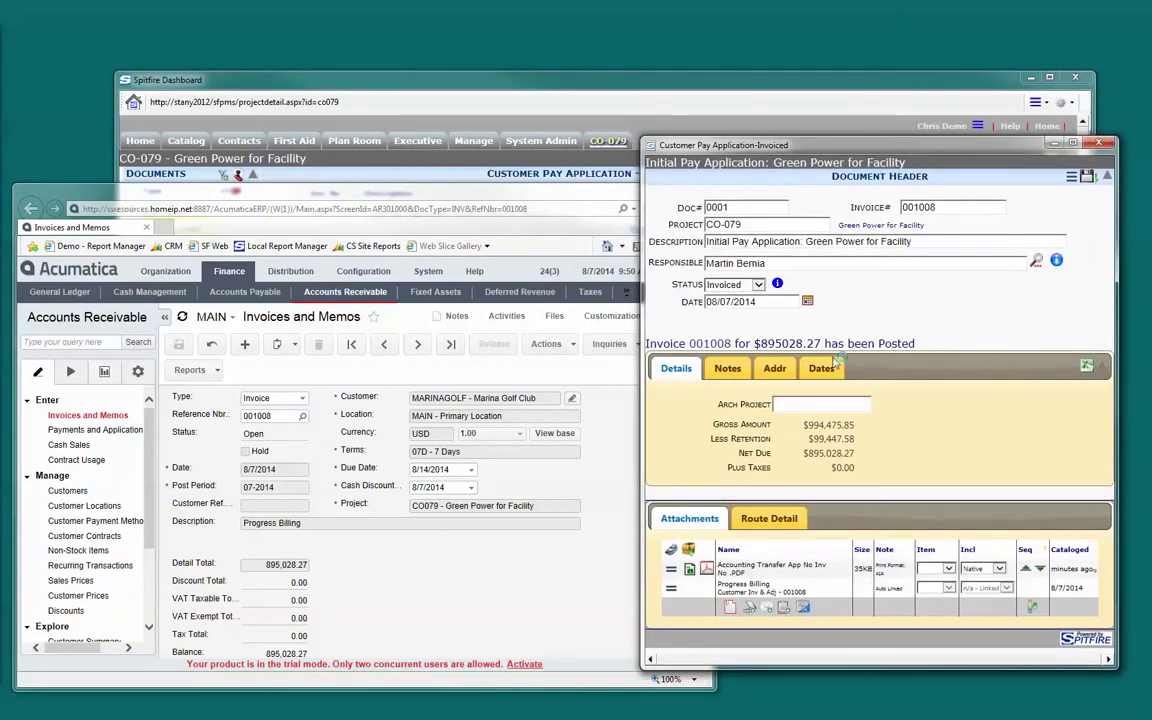
pyautogui.moveTo(805, 453); pyautogui.dragTo(854, 453)
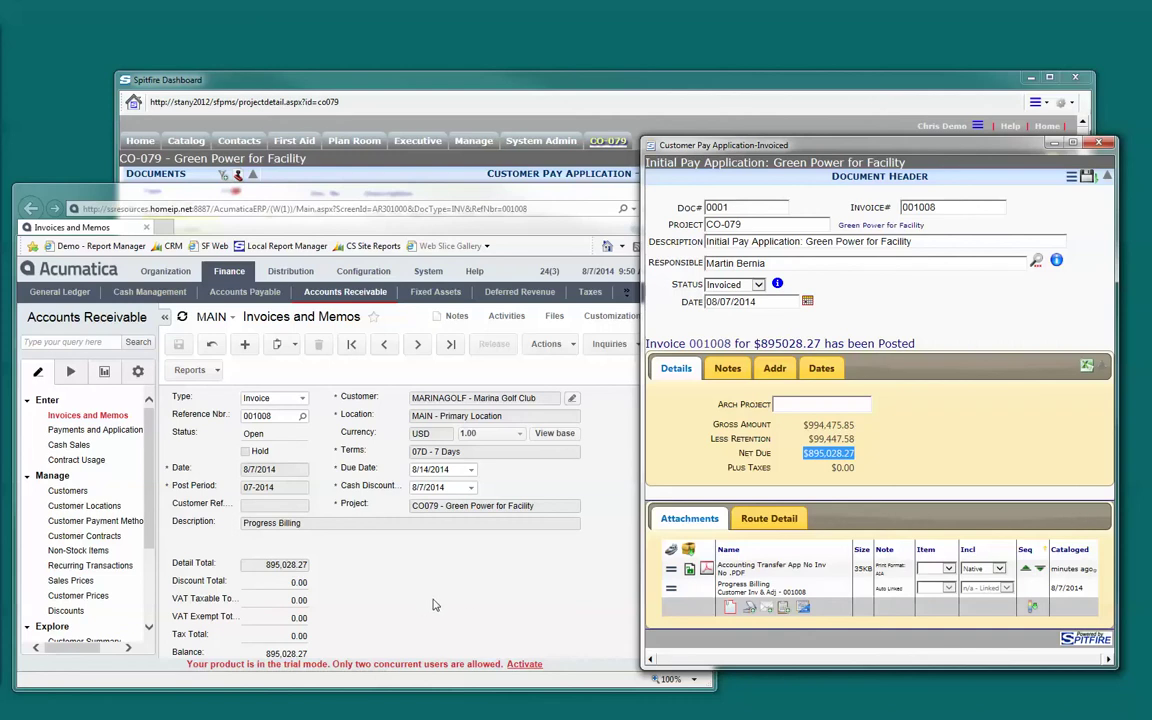
pyautogui.click(347, 527)
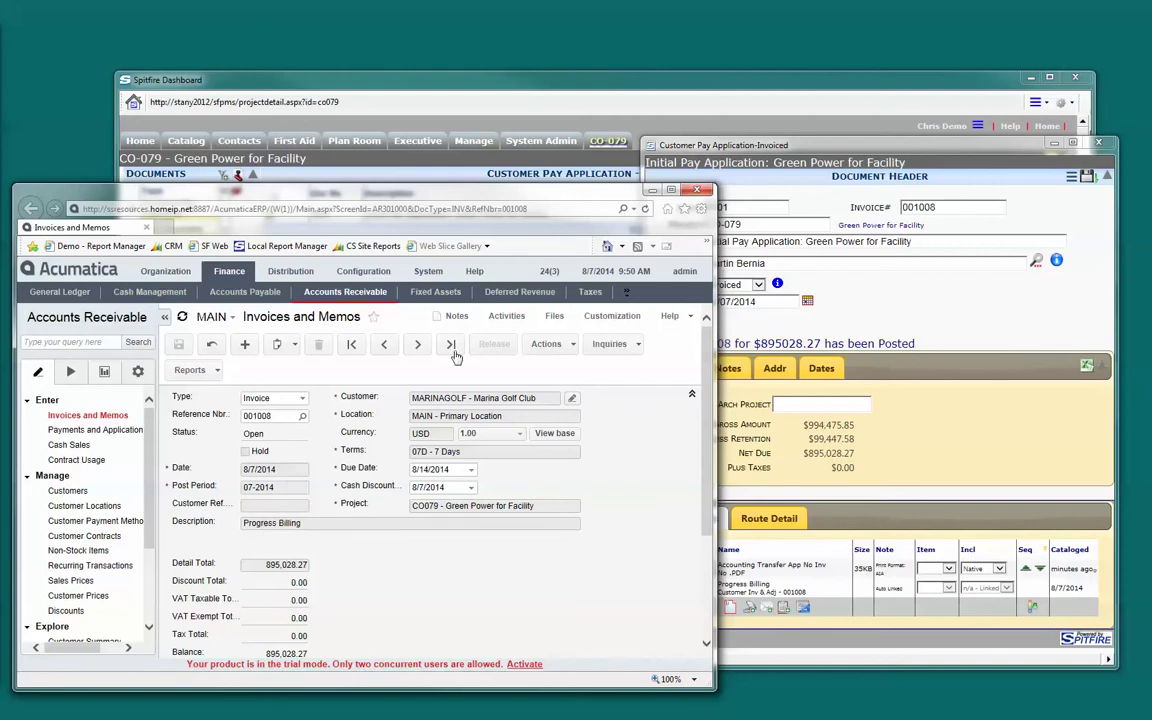
# Step: Open the Organization Projects screen and load project CO079, Green Power for Facility, by searching the project list for "co"
pyautogui.click(163, 279)
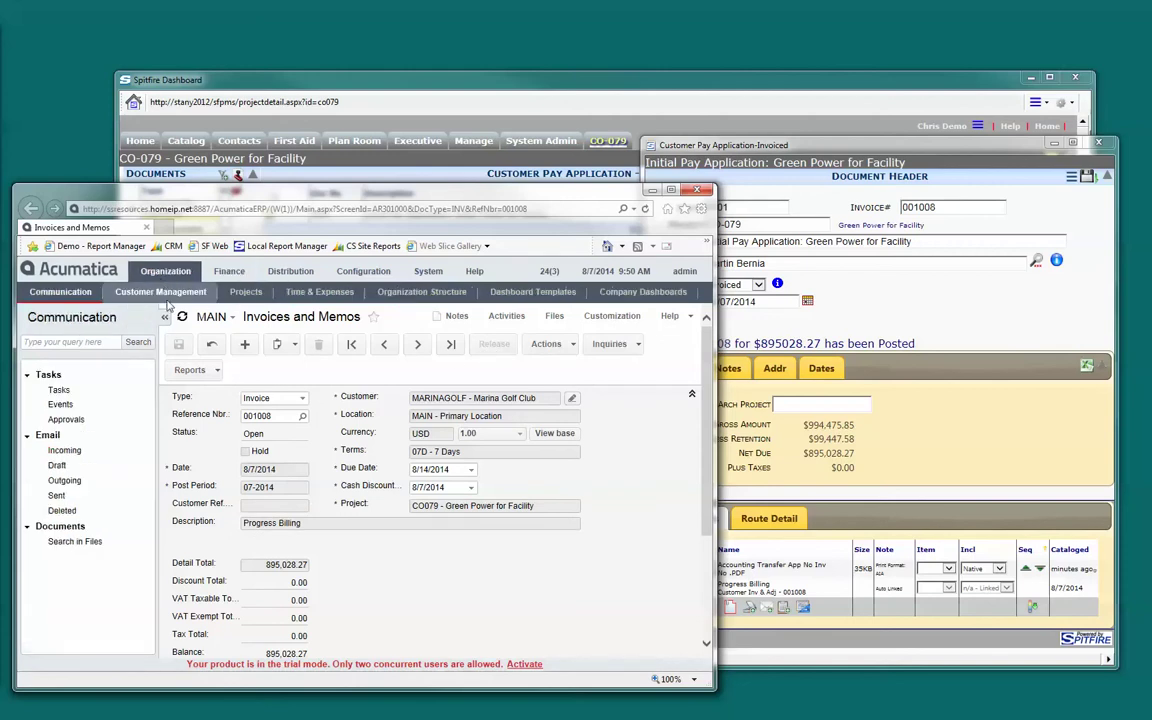
pyautogui.click(242, 291)
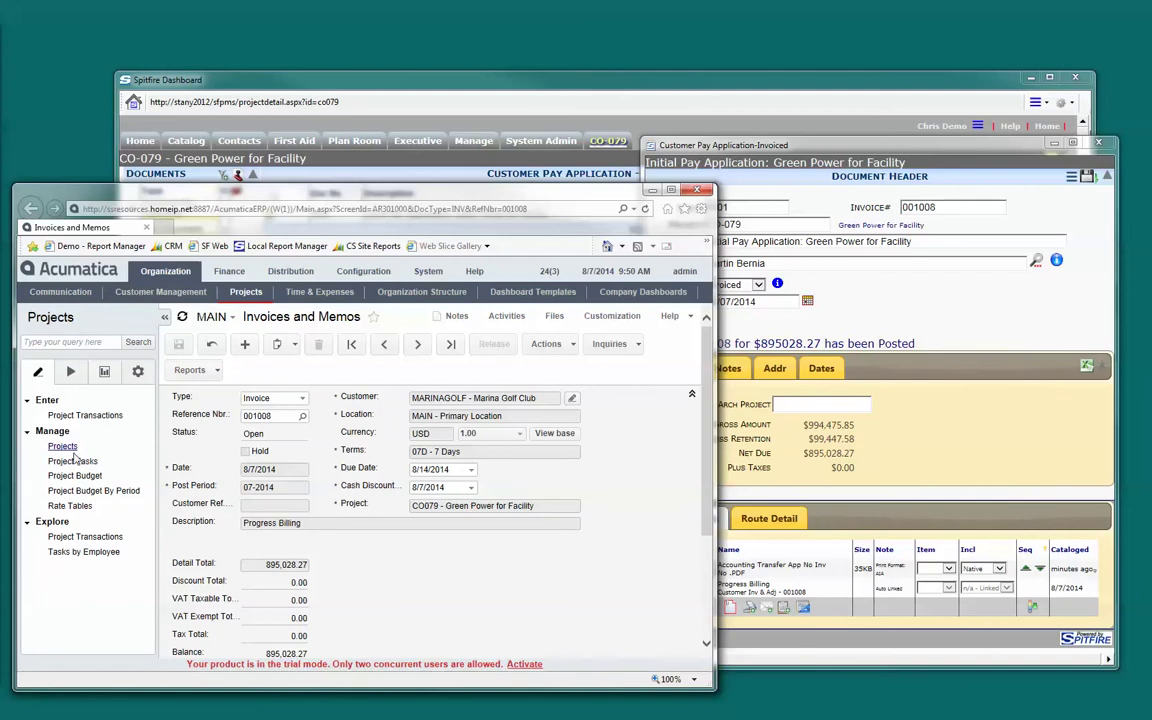
pyautogui.click(67, 448)
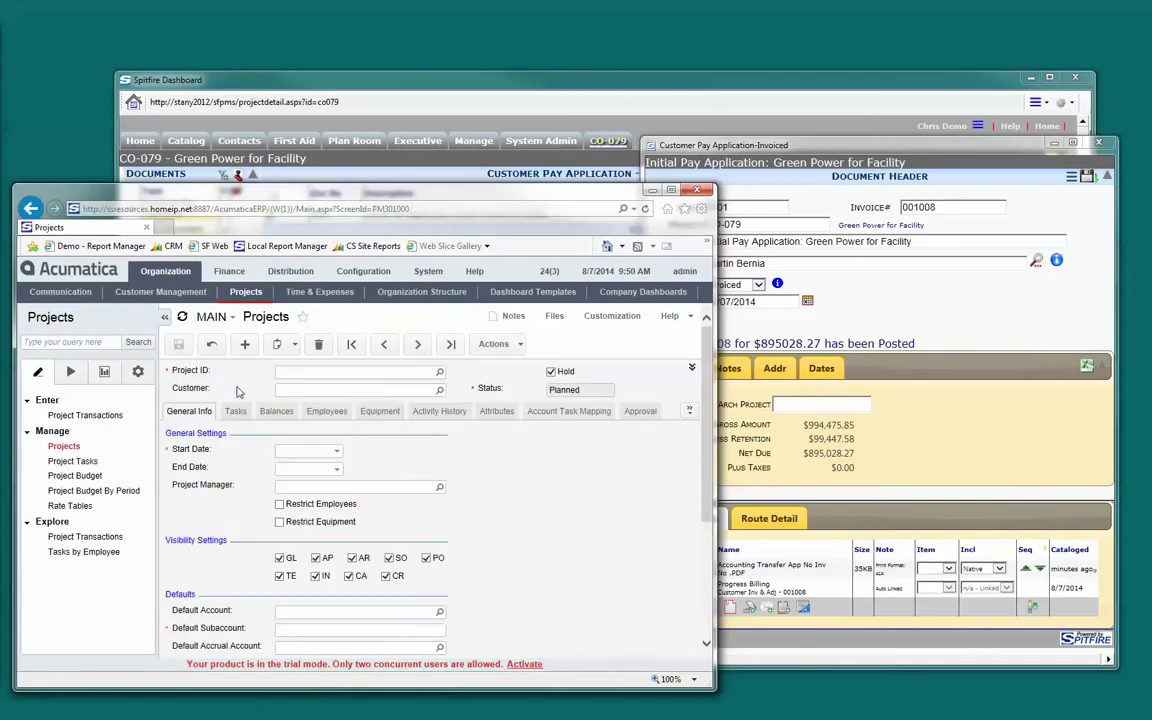
pyautogui.click(439, 372)
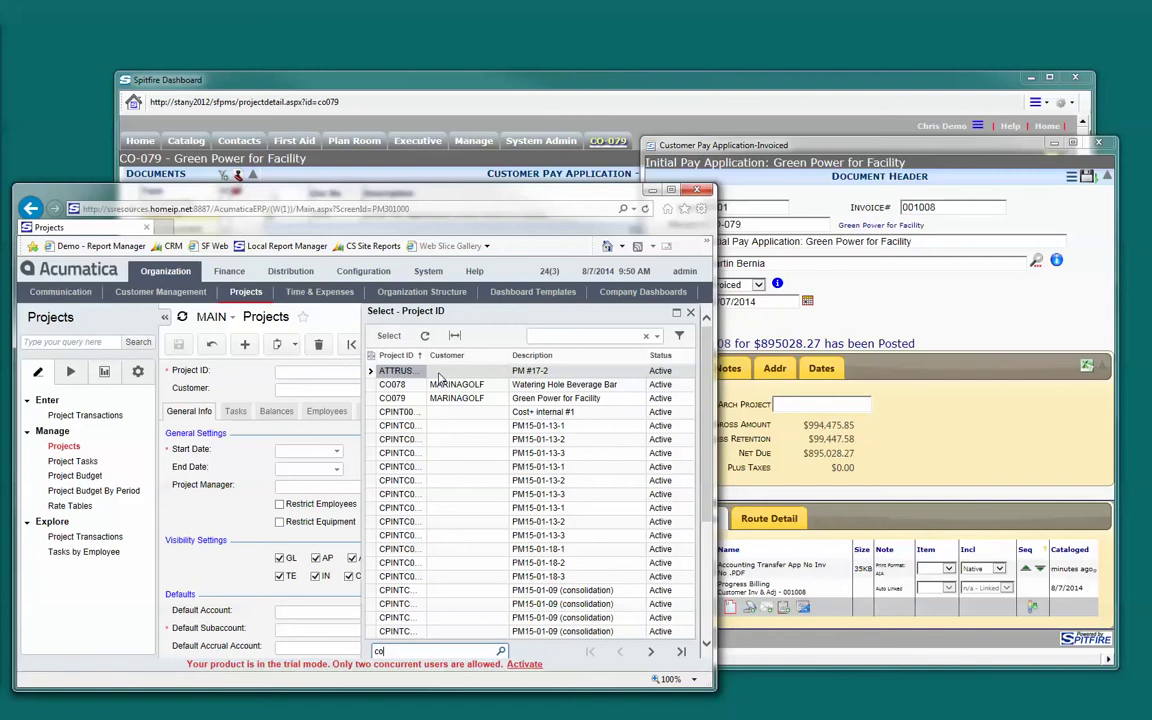
pyautogui.press('Return')
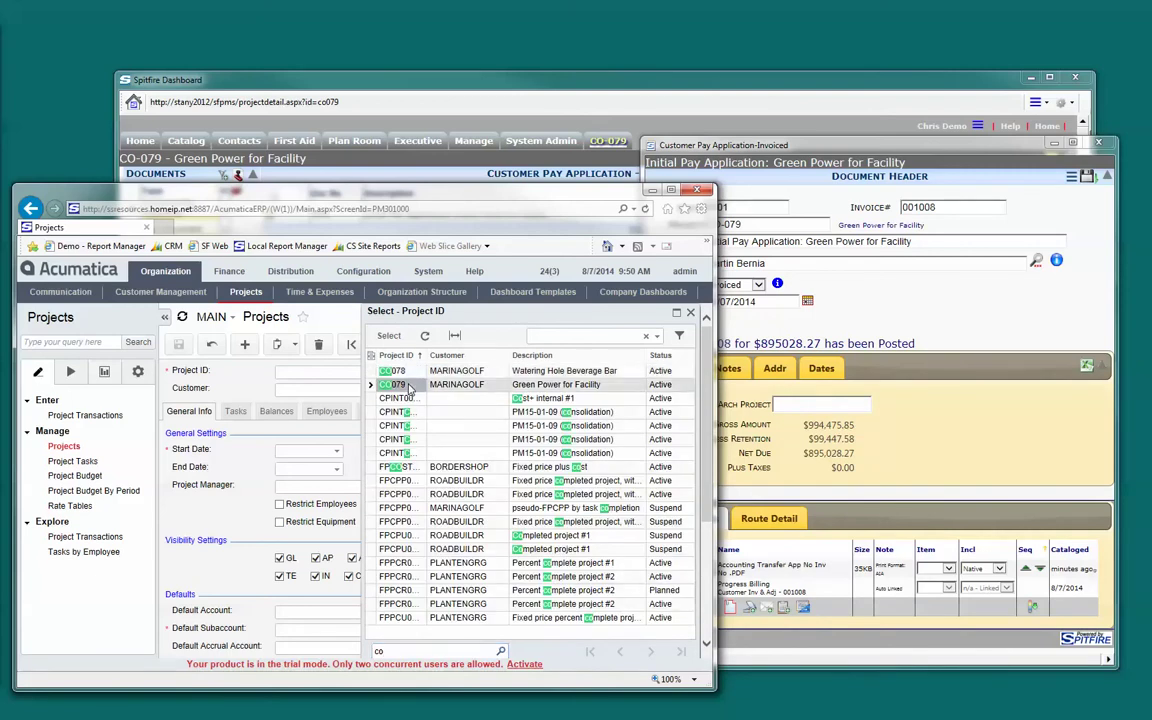
pyautogui.doubleClick(408, 385)
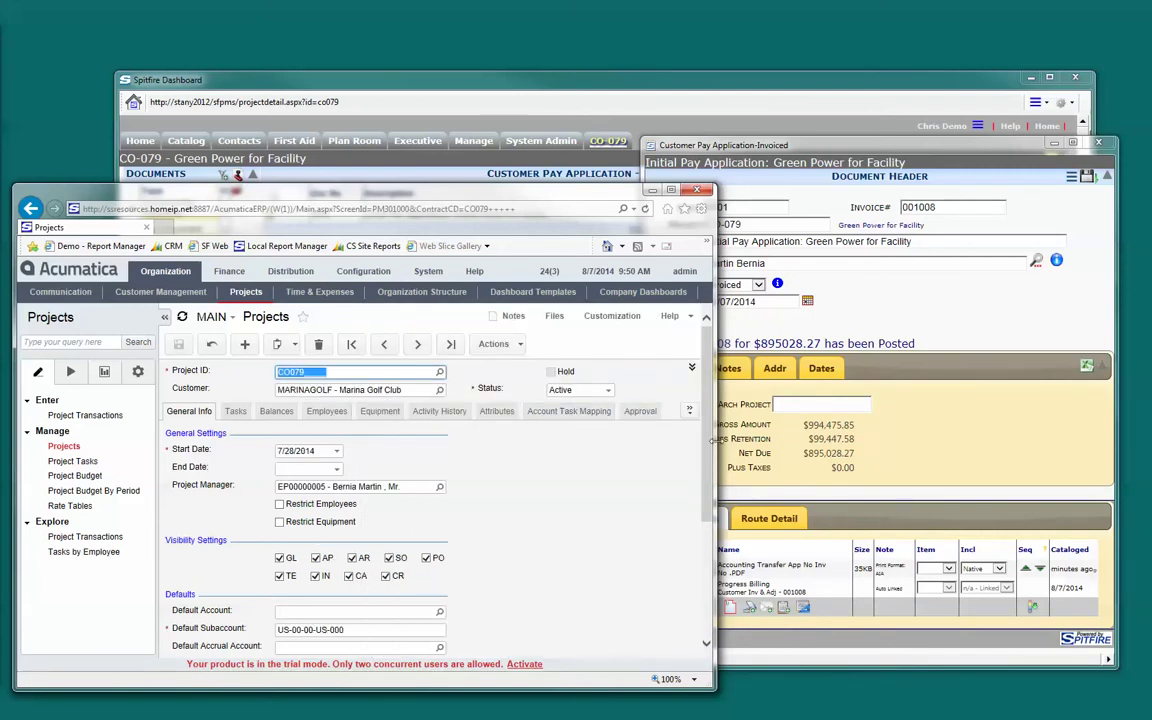
# Step: Examine the project's invoices and its account group balances, fitting the window and columns so the actual amounts and performance are readable
pyautogui.moveTo(713, 440); pyautogui.dragTo(811, 440)
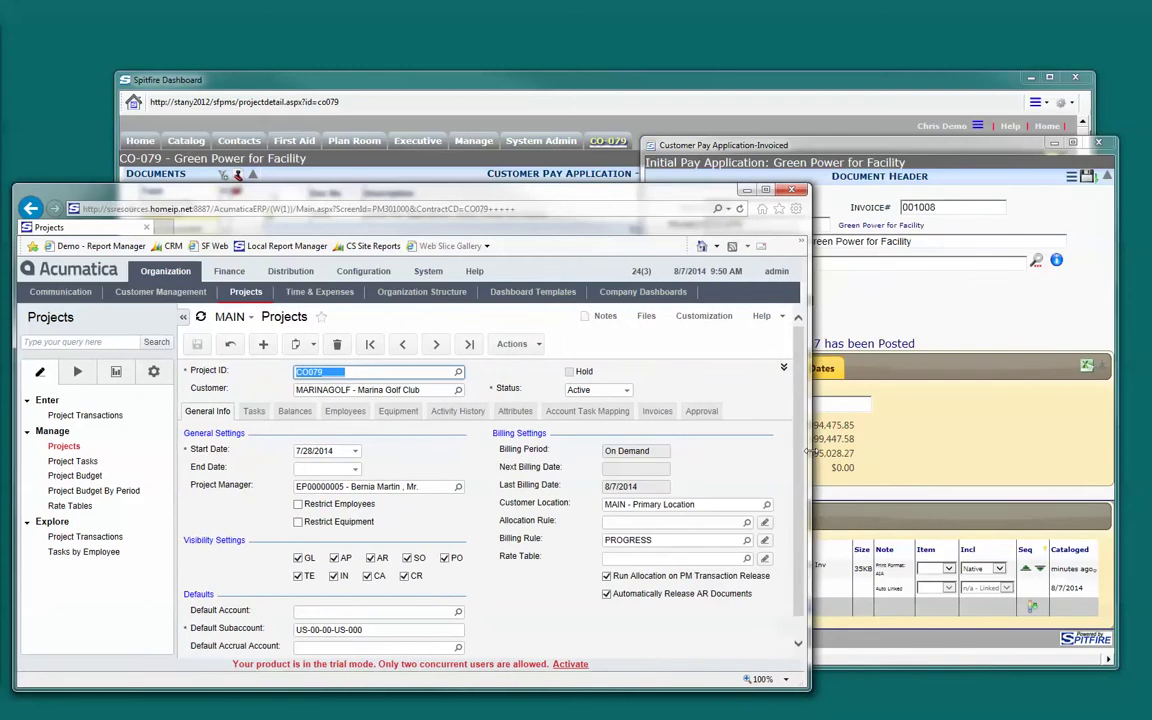
pyautogui.click(646, 416)
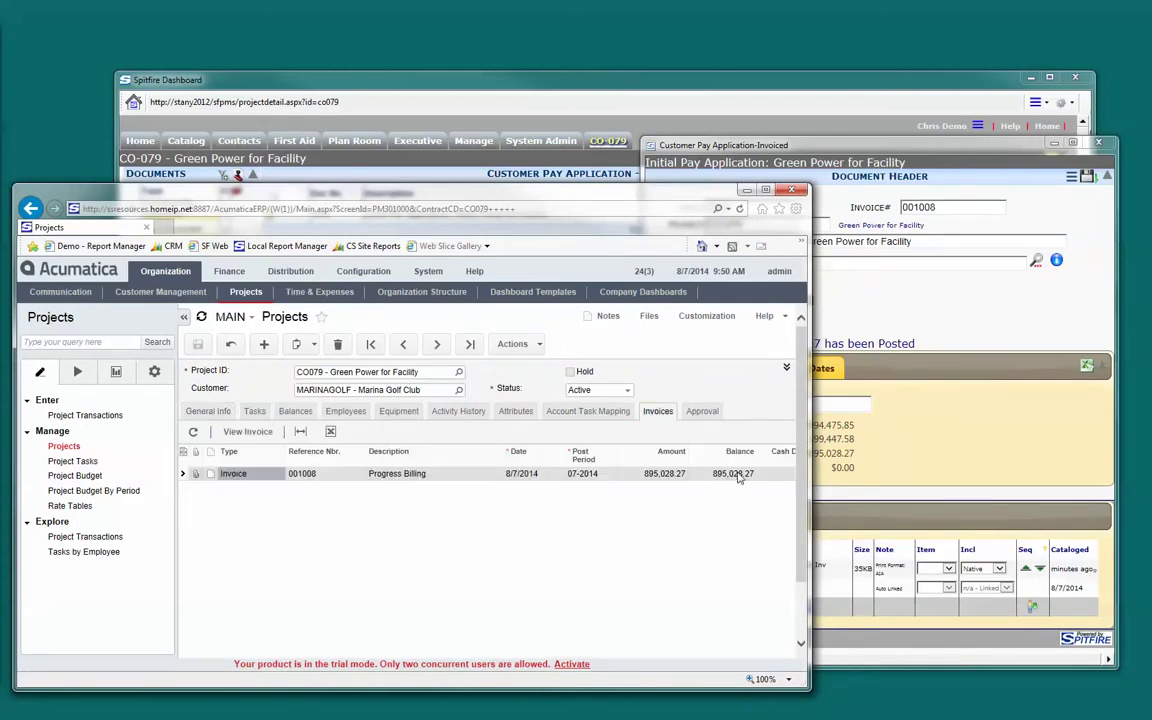
pyautogui.click(295, 411)
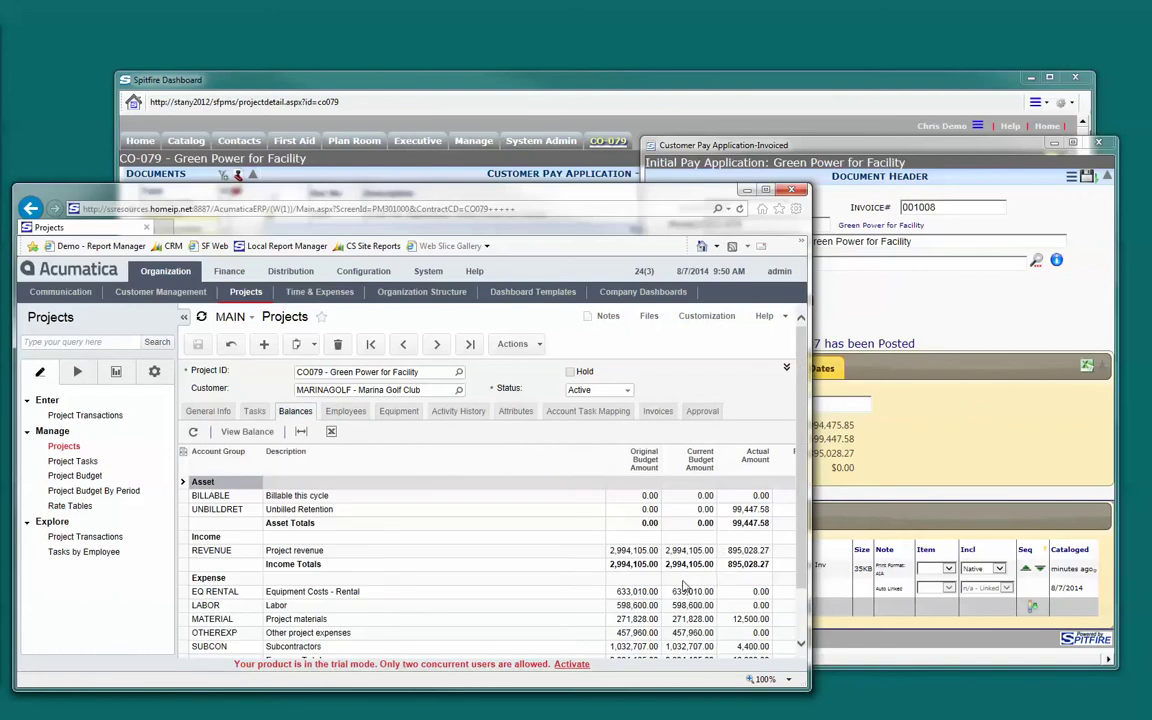
pyautogui.moveTo(606, 452); pyautogui.dragTo(455, 452)
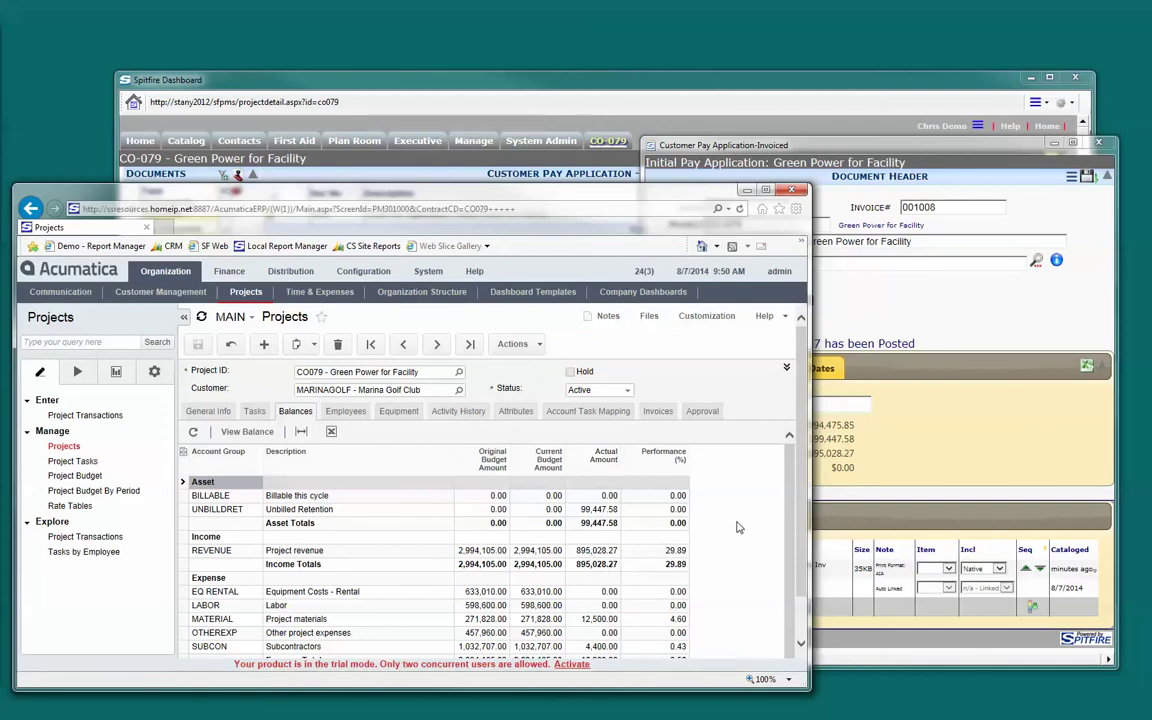
pyautogui.moveTo(809, 506); pyautogui.dragTo(770, 512)
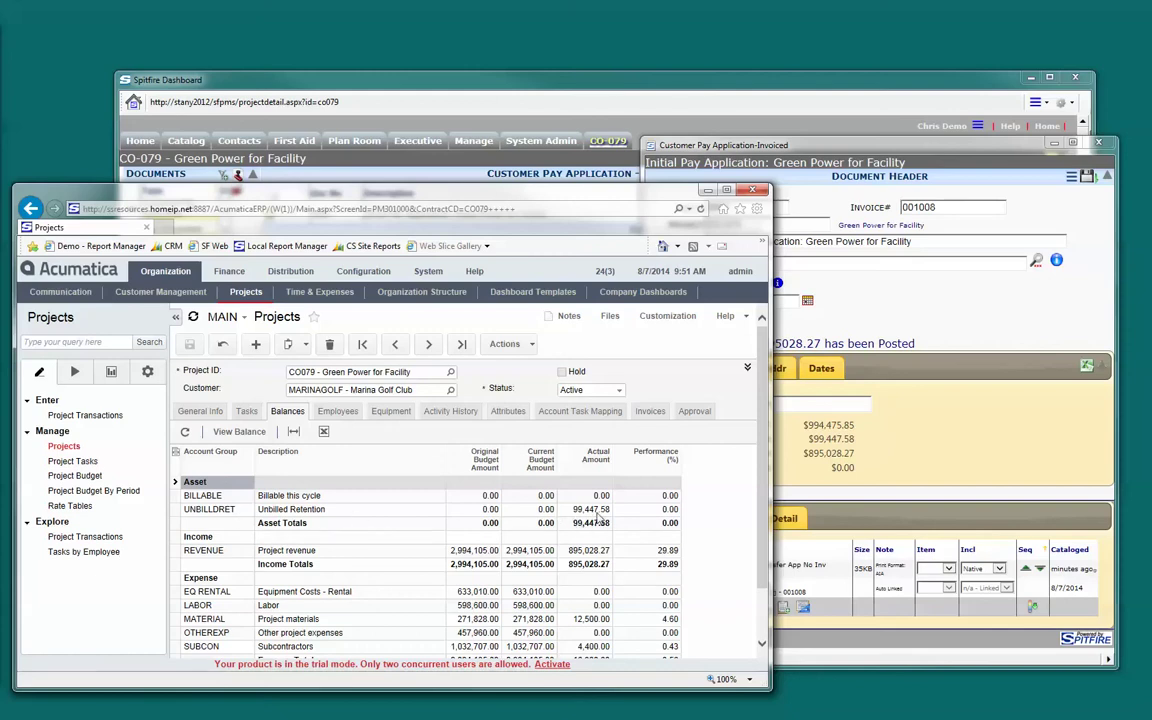
pyautogui.scroll(-1, 532, 480)
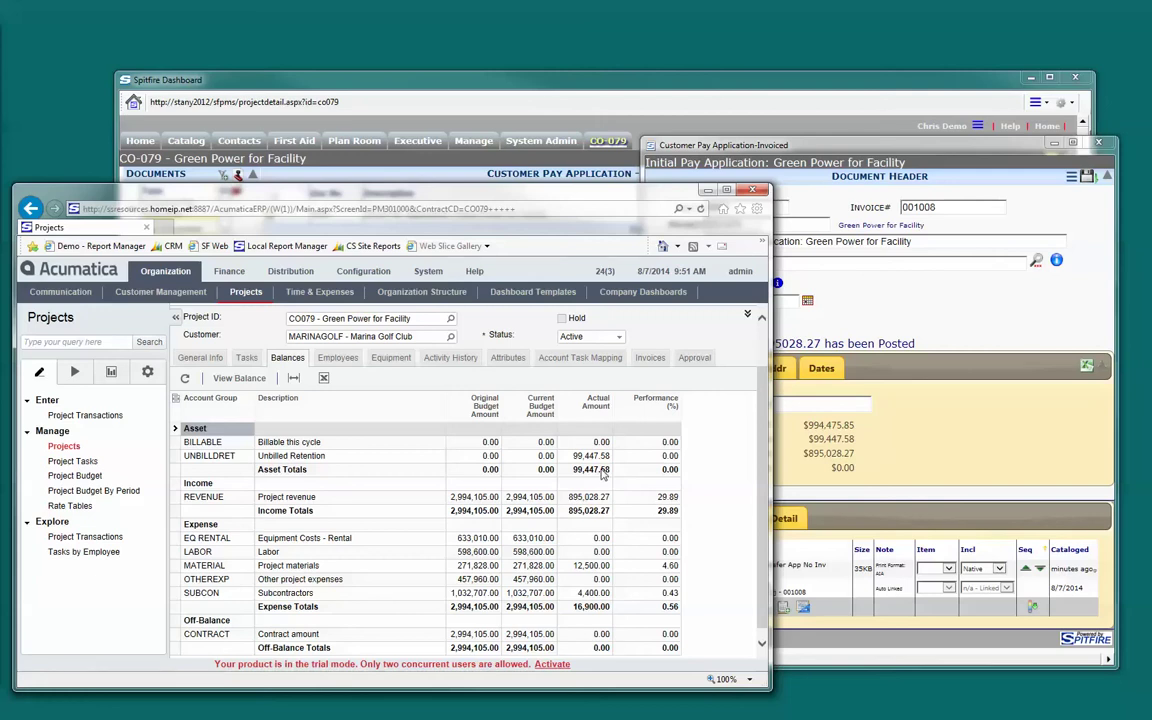
# Step: Create a new customer pay application from the invoiced Green Power for Facility pay application, and put away the Acumatica and old pay application windows
pyautogui.click(833, 404)
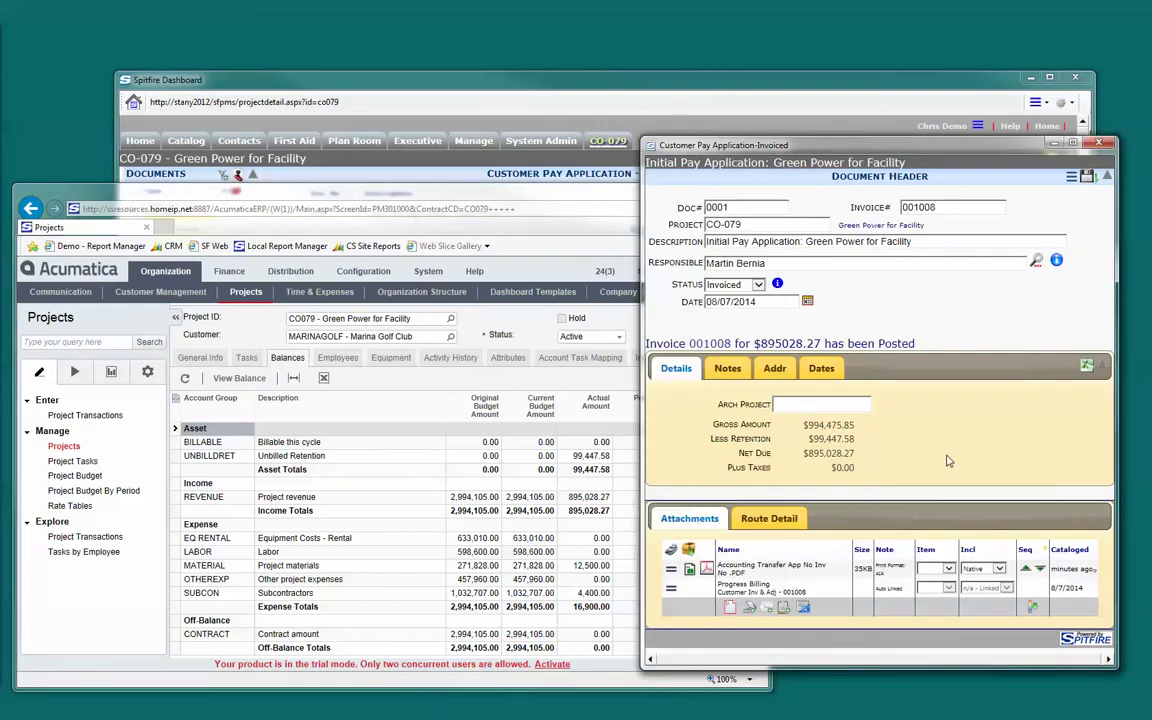
pyautogui.click(1071, 177)
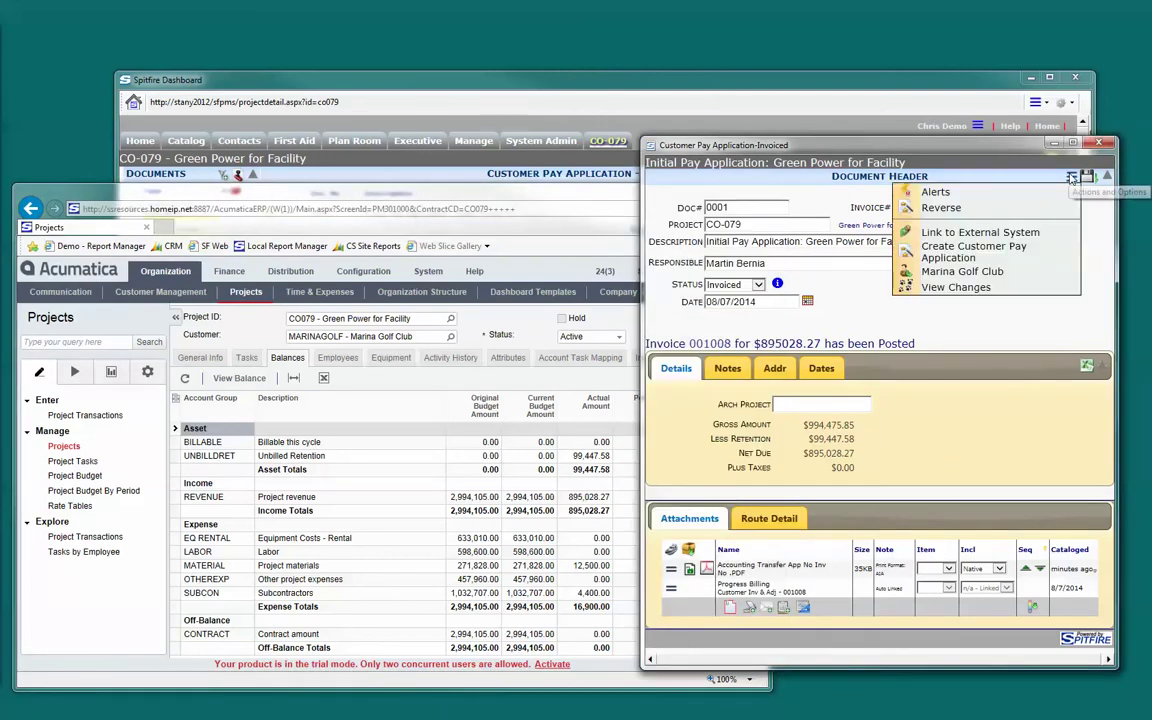
pyautogui.click(1007, 258)
pyautogui.click(556, 408)
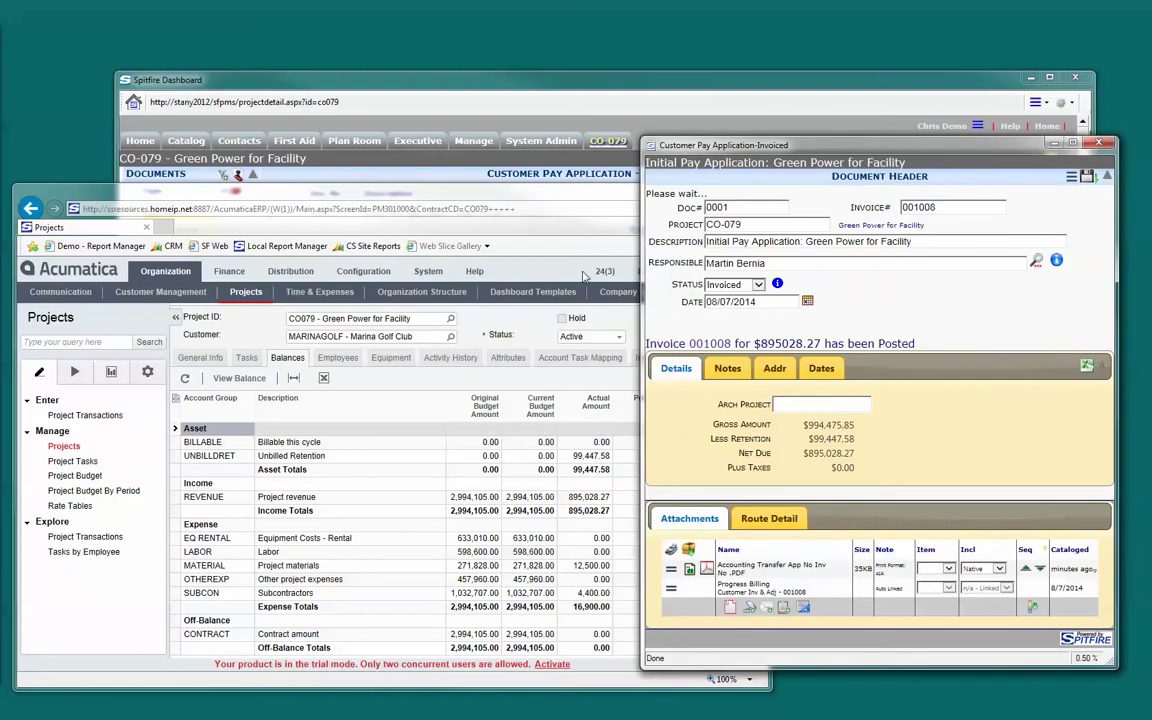
pyautogui.click(700, 193)
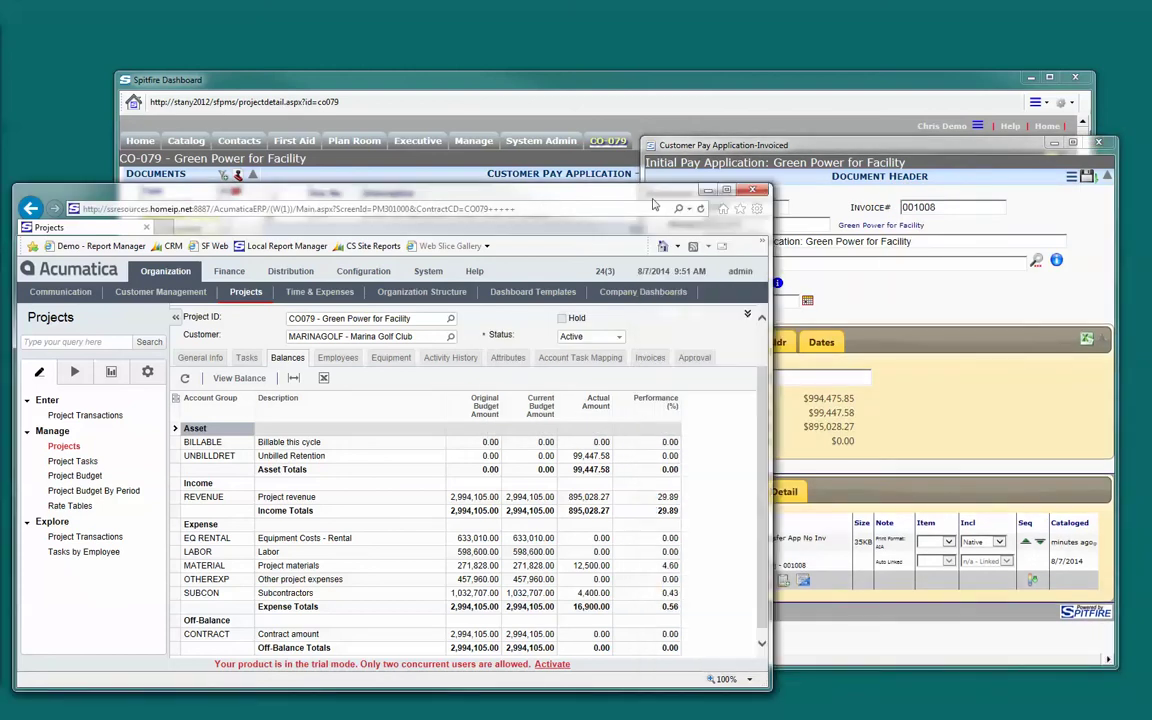
pyautogui.click(706, 191)
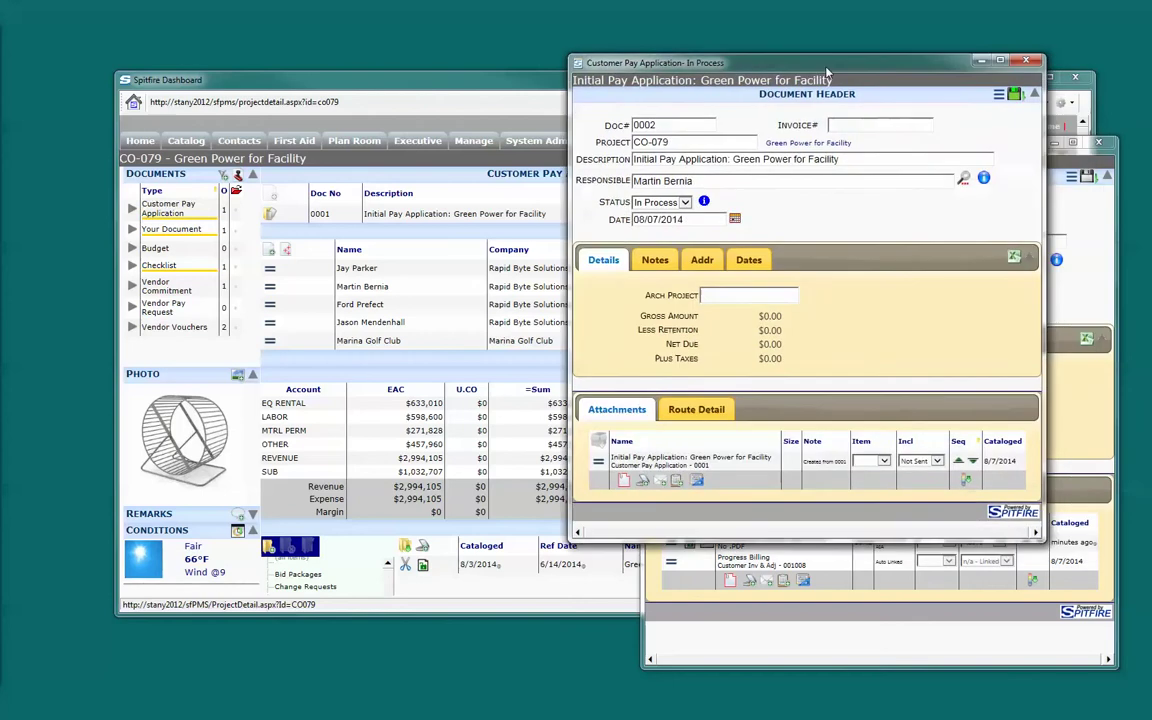
pyautogui.click(1098, 143)
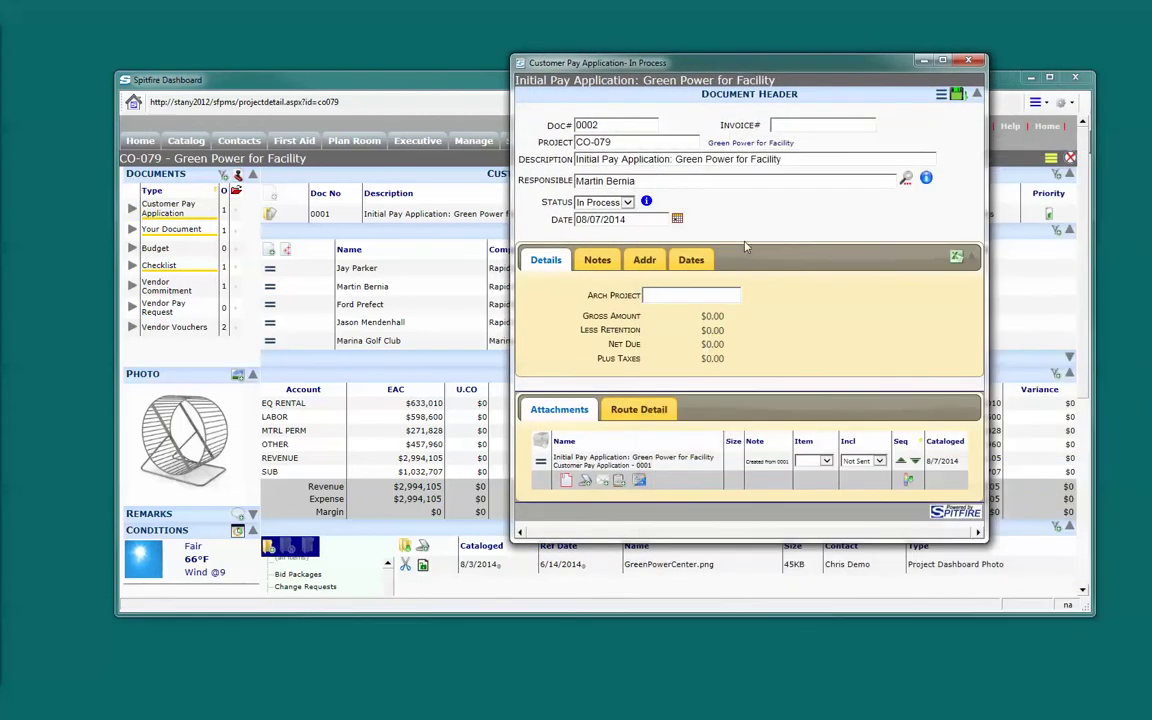
# Step: Set the finish date of the new pay application's application period to 08/22/2014
pyautogui.click(690, 261)
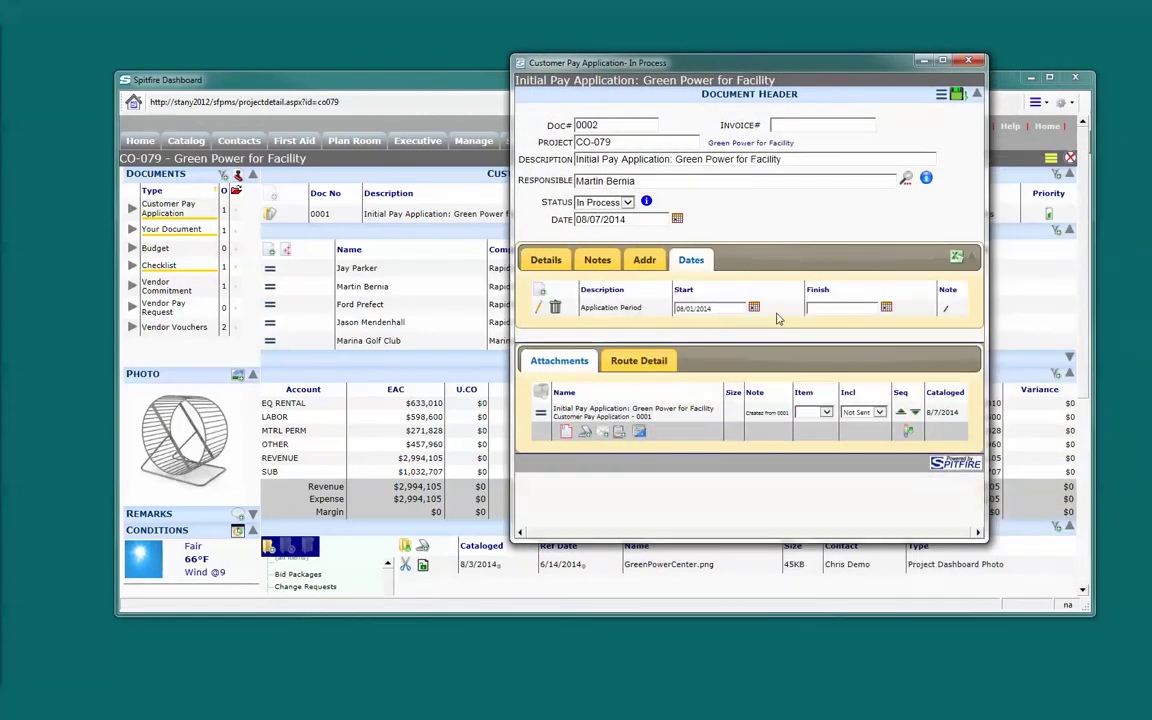
pyautogui.click(886, 308)
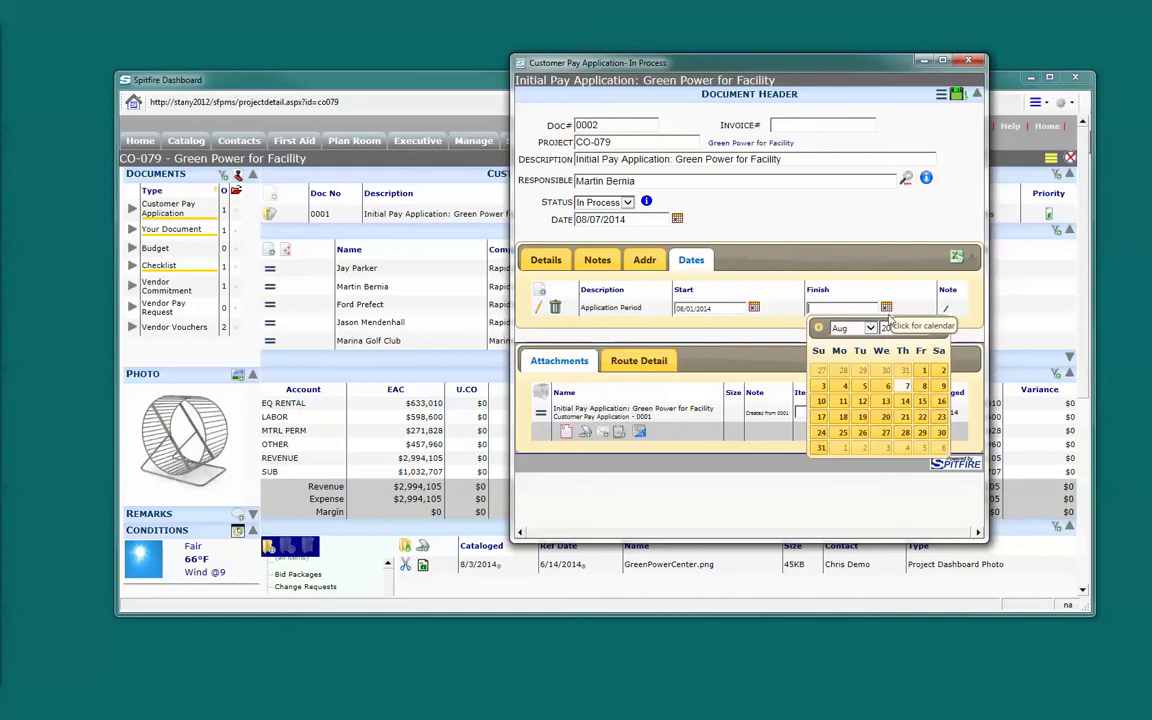
pyautogui.click(836, 384)
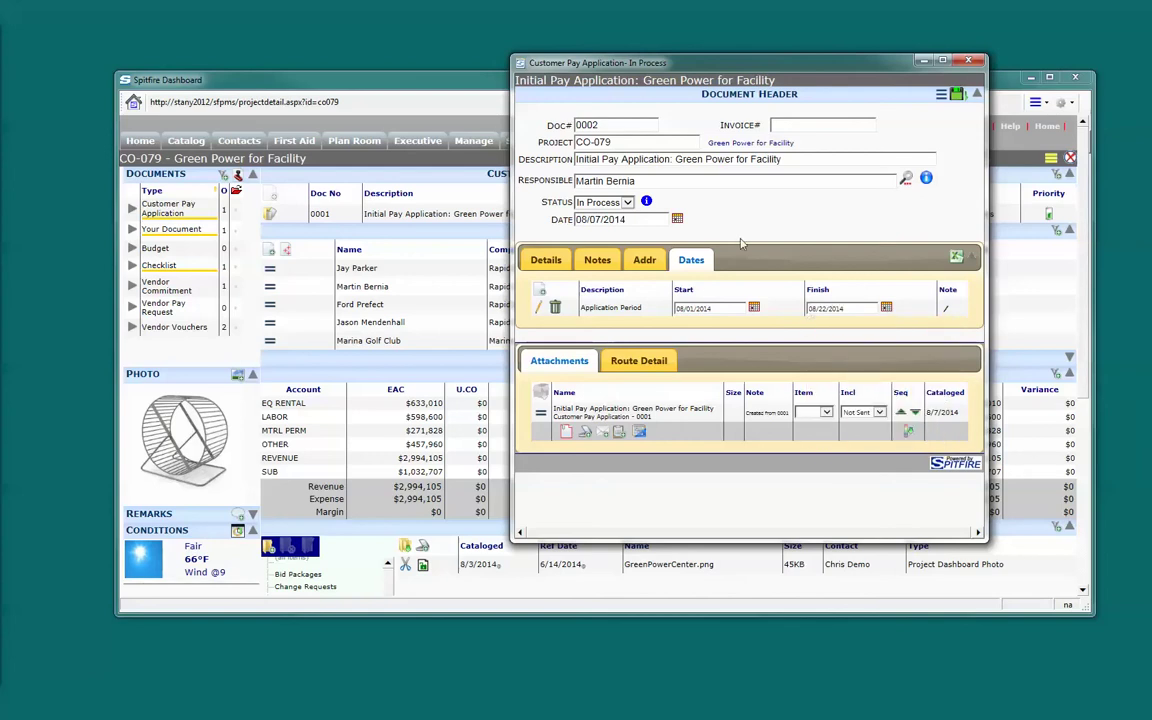
# Step: Shorten the description to "Pay Application: Green Power for Facility" and save the document
pyautogui.click(543, 259)
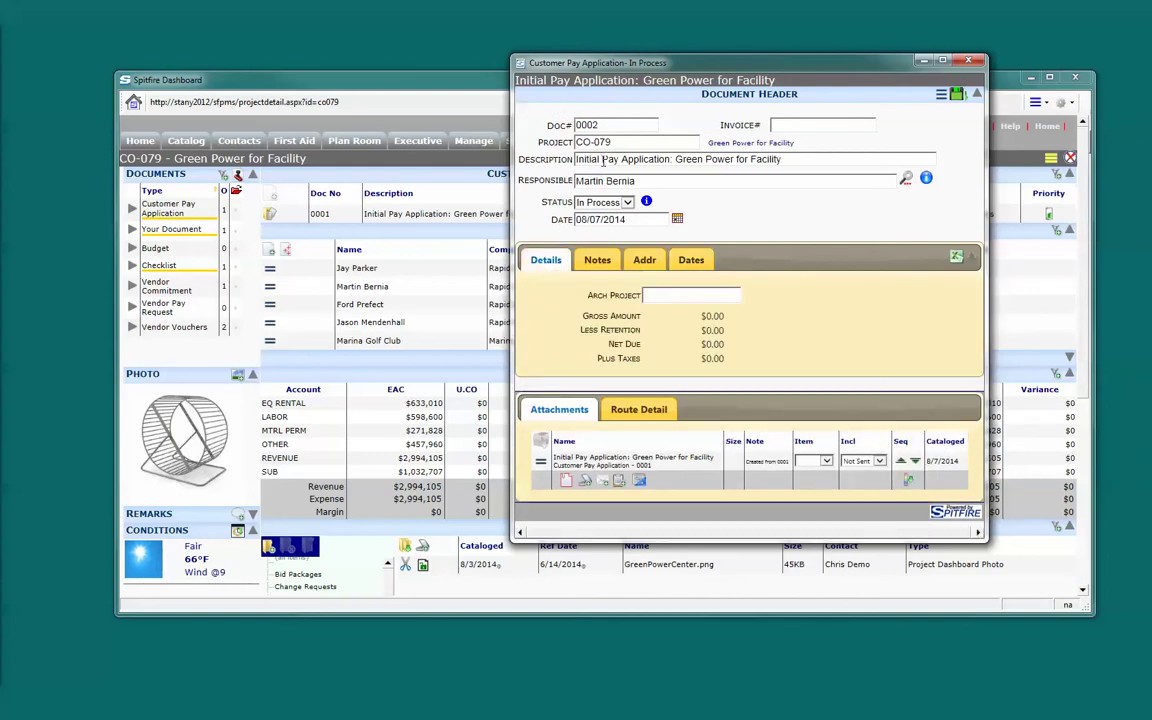
pyautogui.moveTo(600, 158); pyautogui.dragTo(510, 158)
pyautogui.press('Delete')
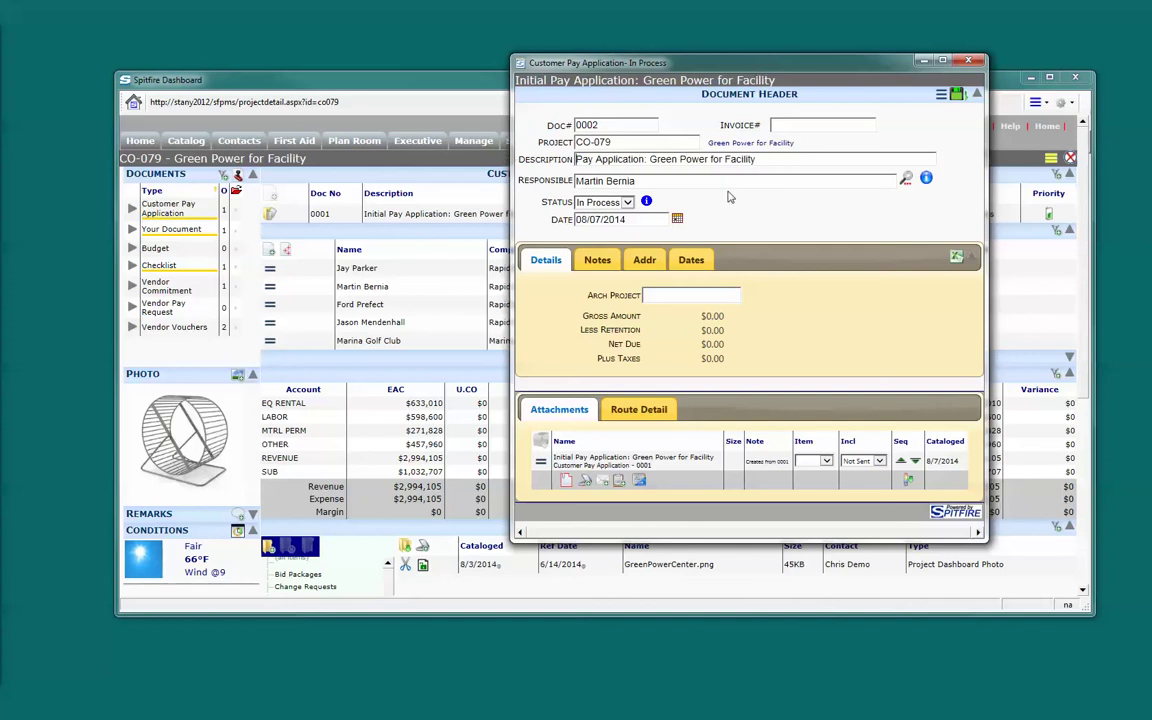
pyautogui.click(957, 95)
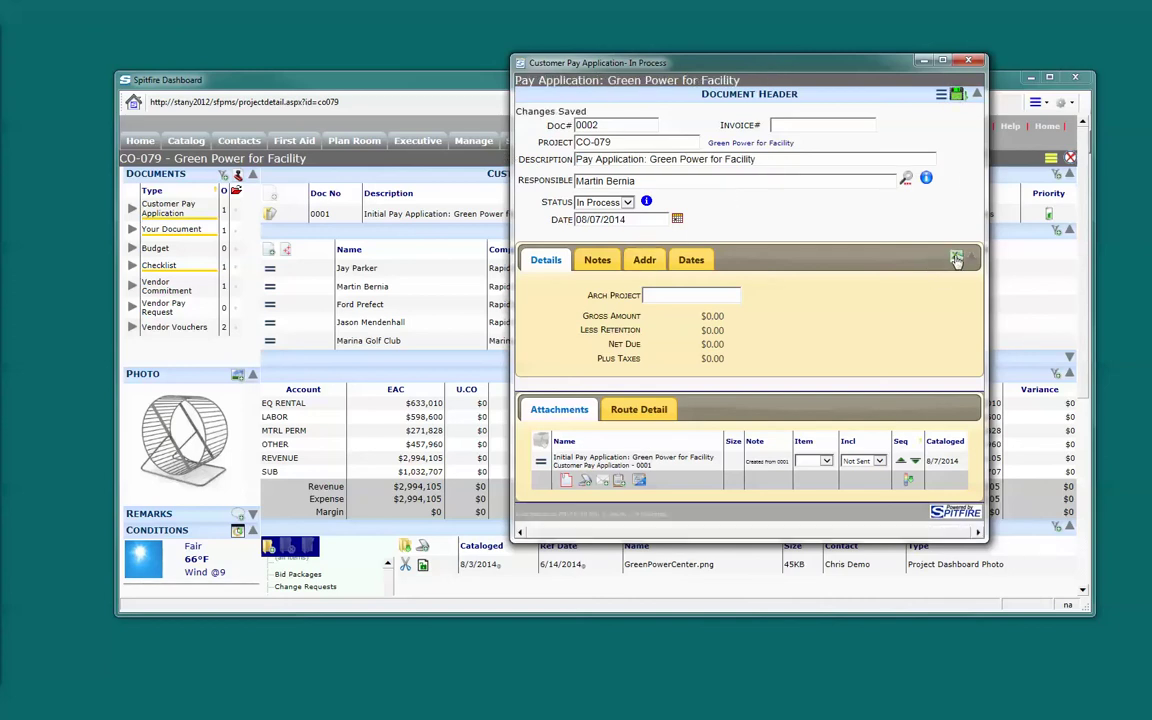
# Step: Open the pay application's billing workbook in Excel, hide its exposed extra columns and widen the window to fit the retention columns
pyautogui.click(957, 259)
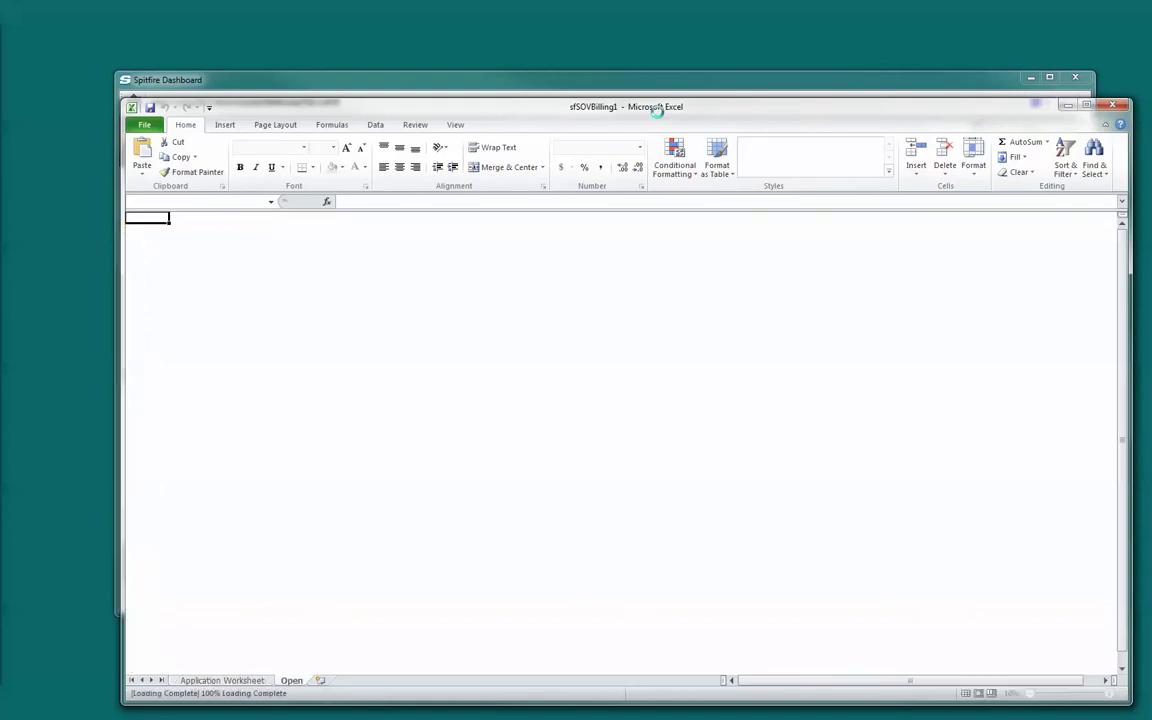
pyautogui.moveTo(658, 114); pyautogui.dragTo(578, 69)
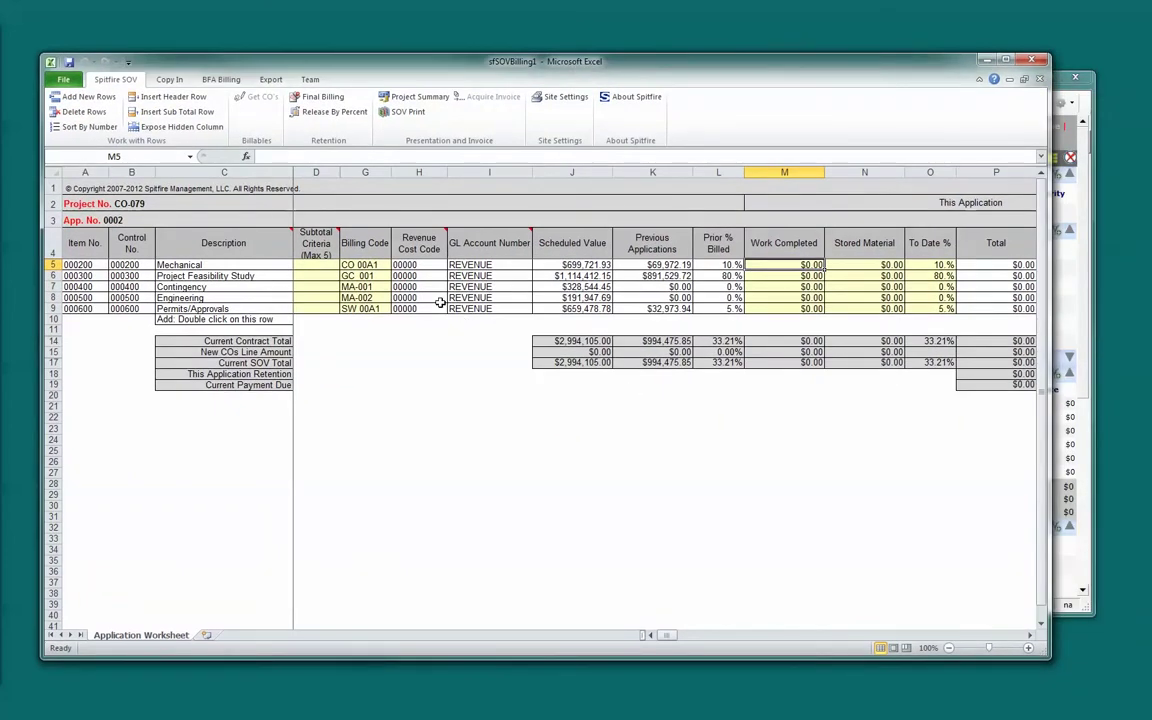
pyautogui.click(193, 132)
pyautogui.click(193, 132)
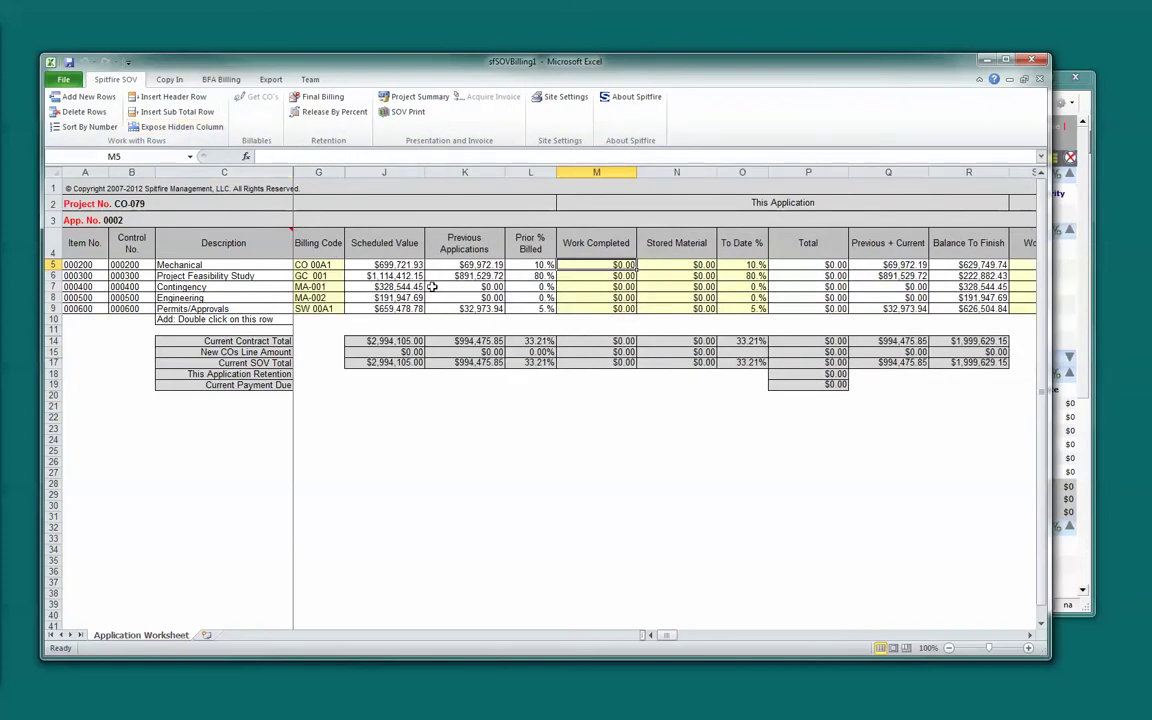
pyautogui.moveTo(1050, 341); pyautogui.dragTo(1133, 341)
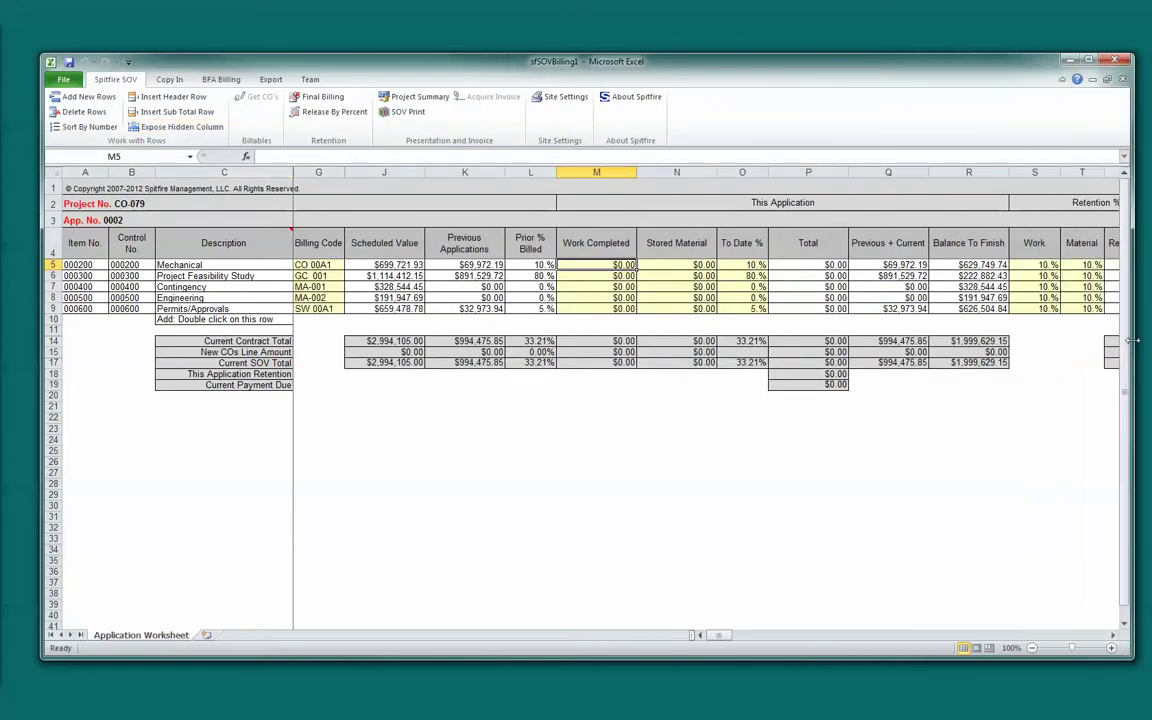
# Step: Set the To Date % to 15 for Mechanical, 90 for Project Feasibility Study and 10 for Engineering
pyautogui.click(758, 264)
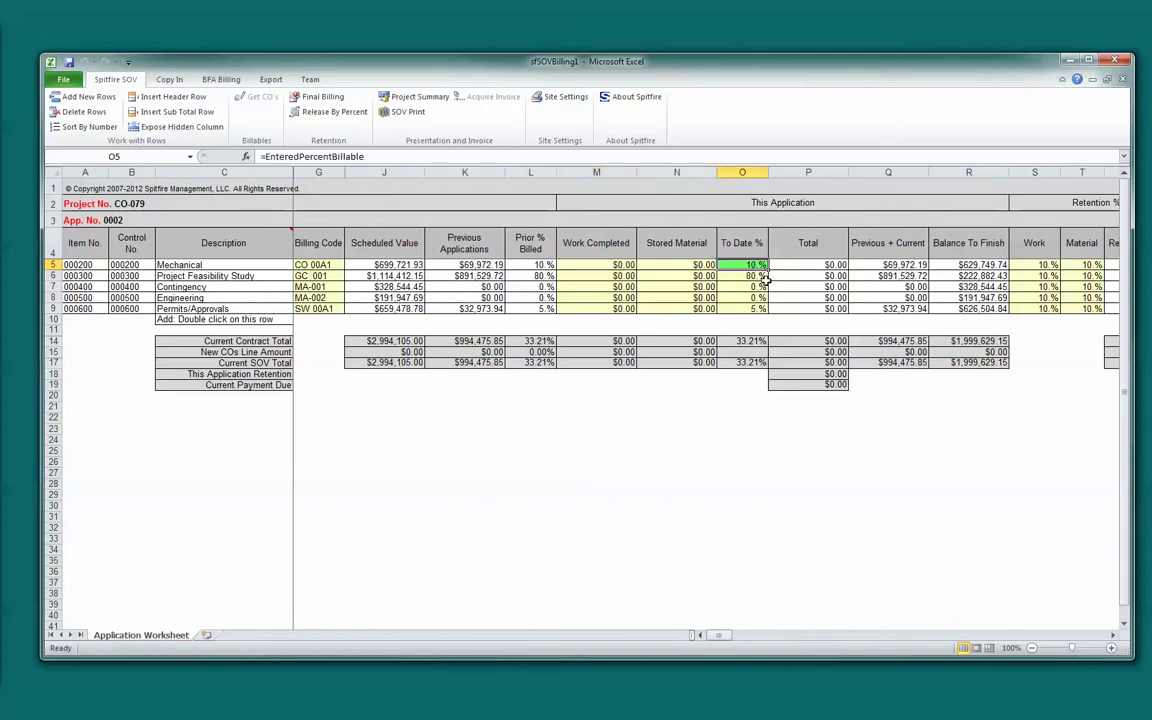
pyautogui.write('15')
pyautogui.press('Return')
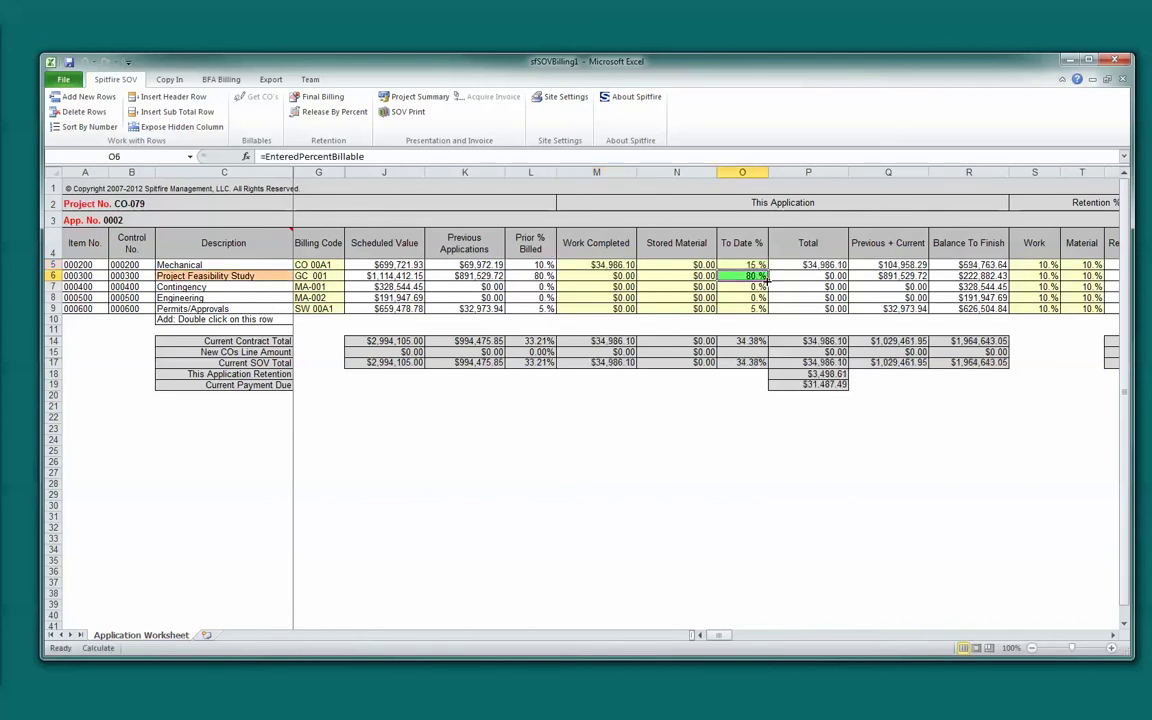
pyautogui.write('9')
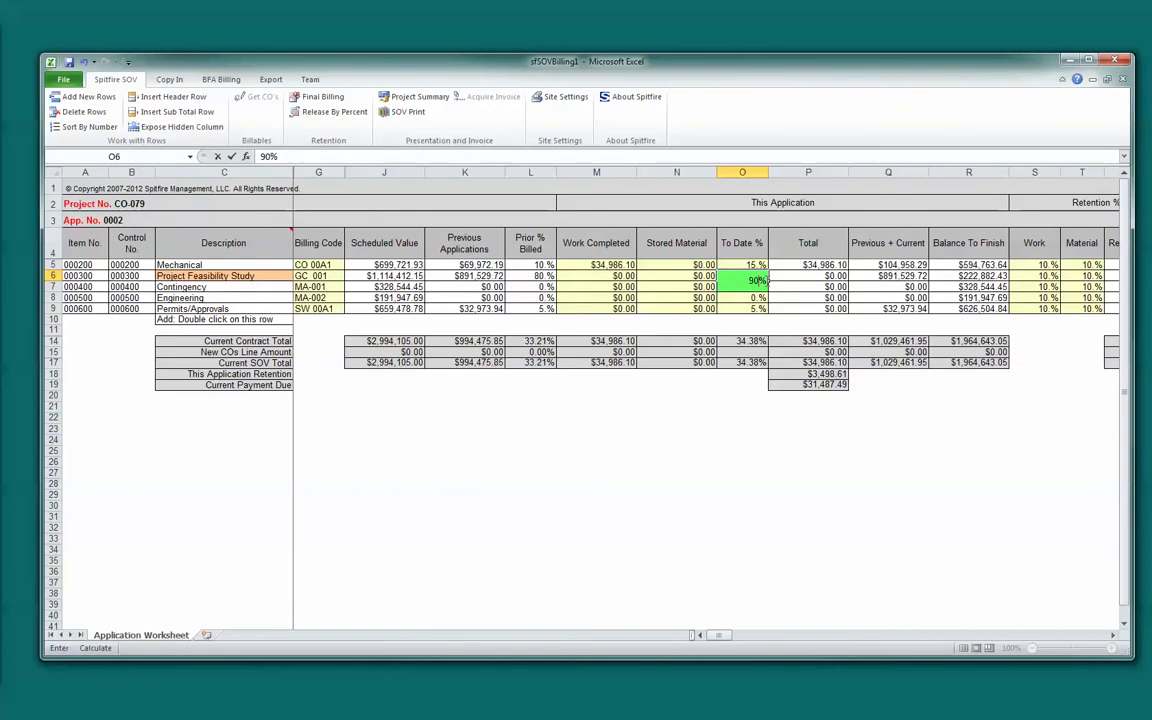
pyautogui.press('Return')
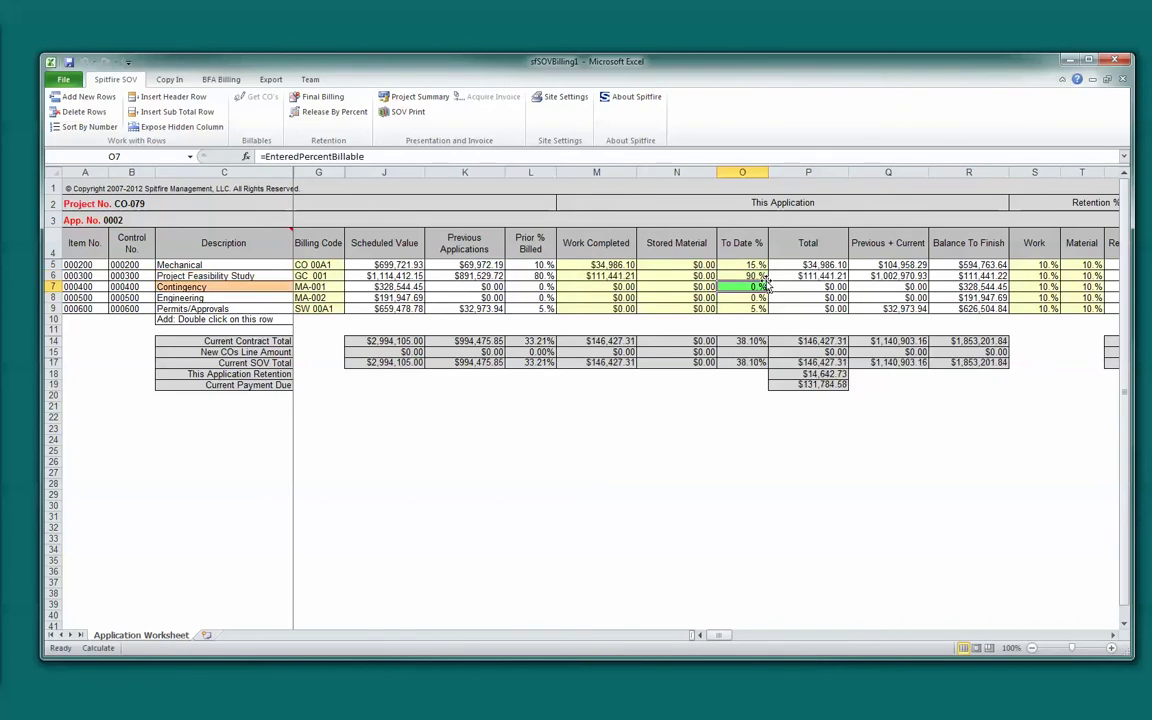
pyautogui.press('Return')
pyautogui.write('10')
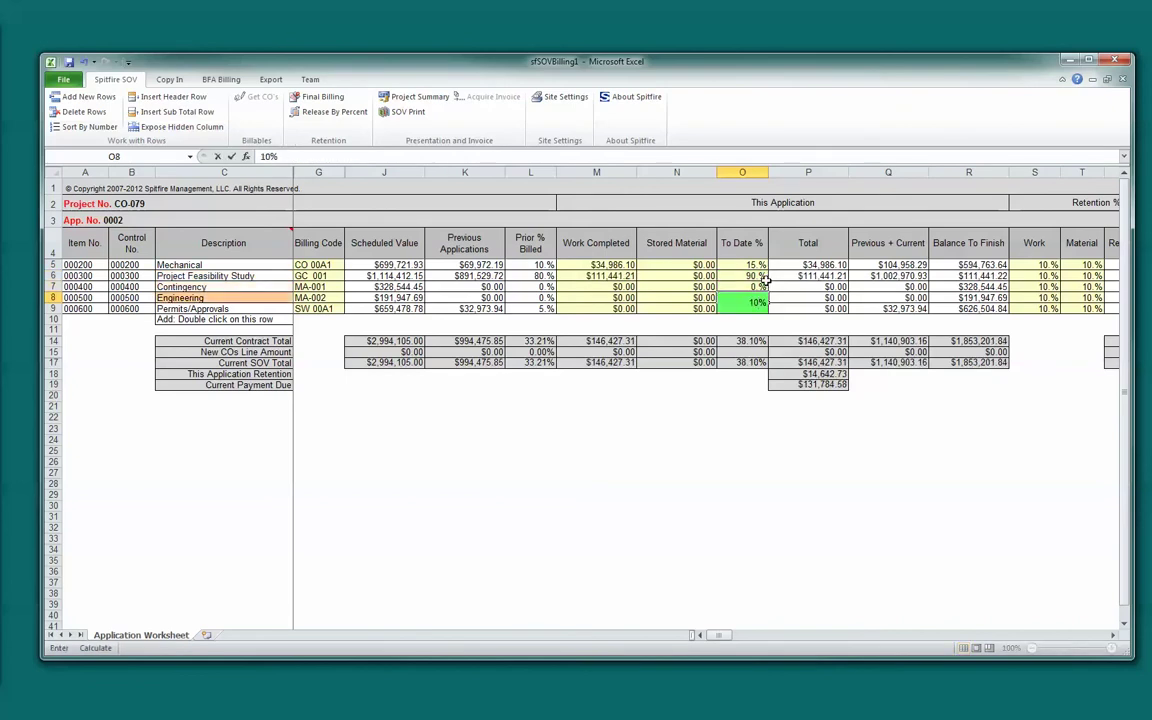
pyautogui.click(766, 286)
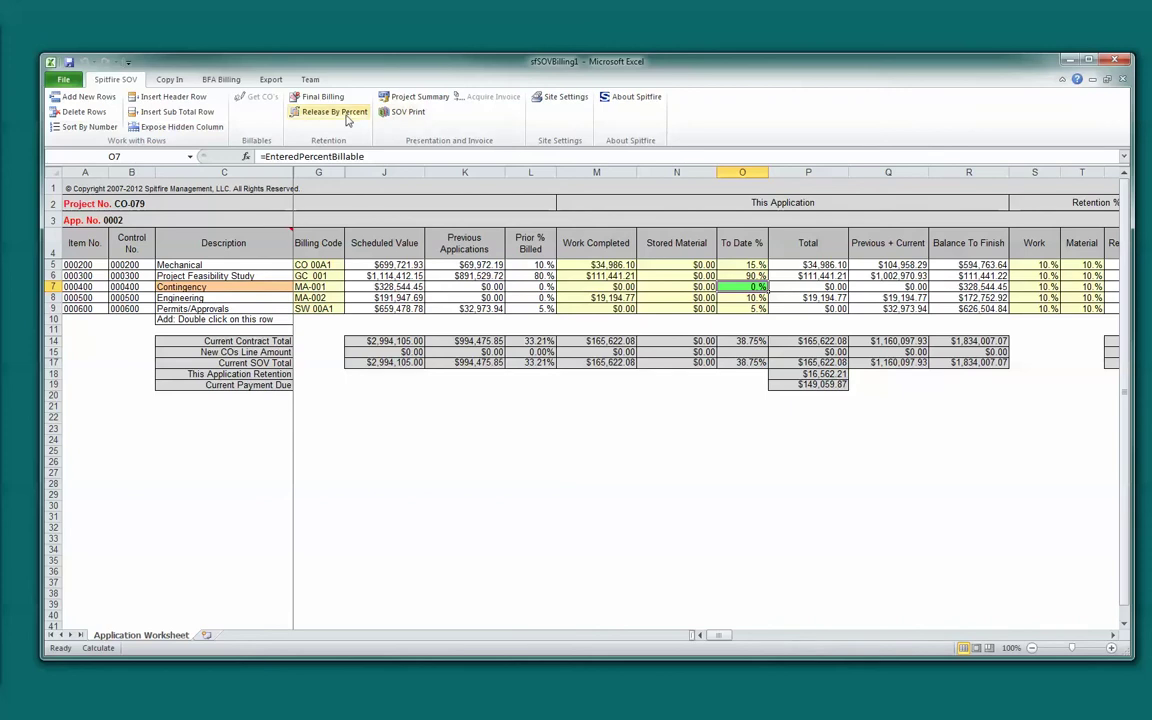
# Step: Run the SOV Print and acquire the invoice for application 0002, closing the billing workbook when done
pyautogui.click(407, 114)
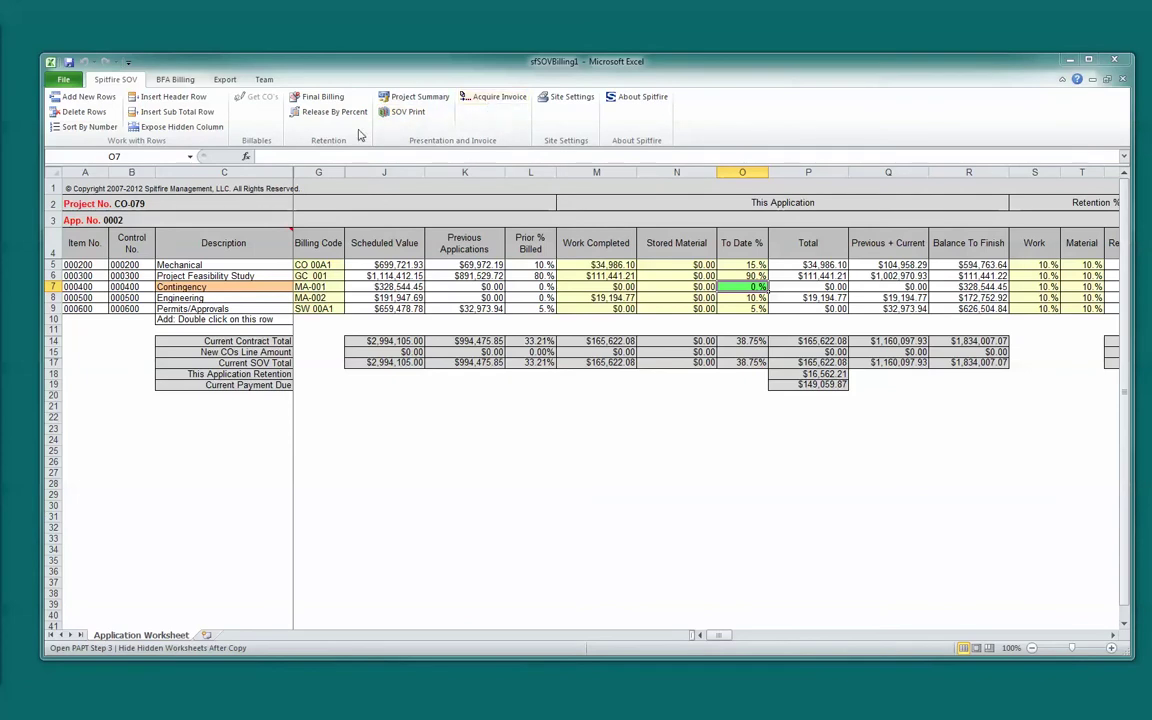
pyautogui.click(498, 99)
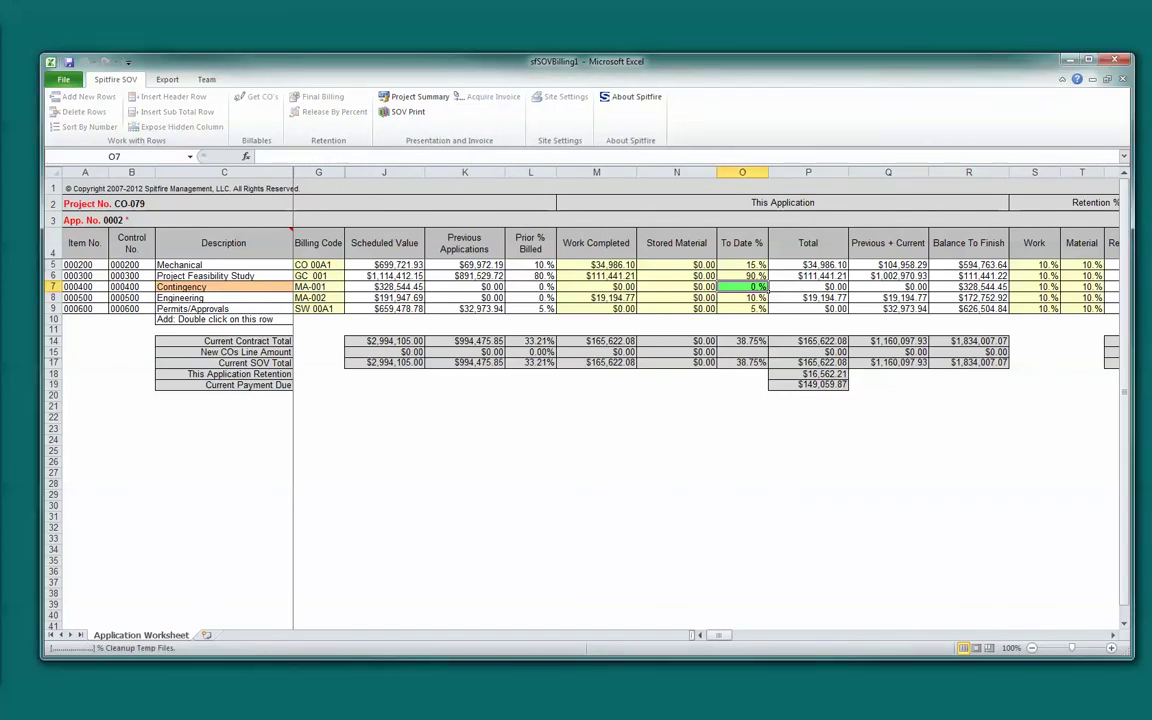
pyautogui.click(1127, 63)
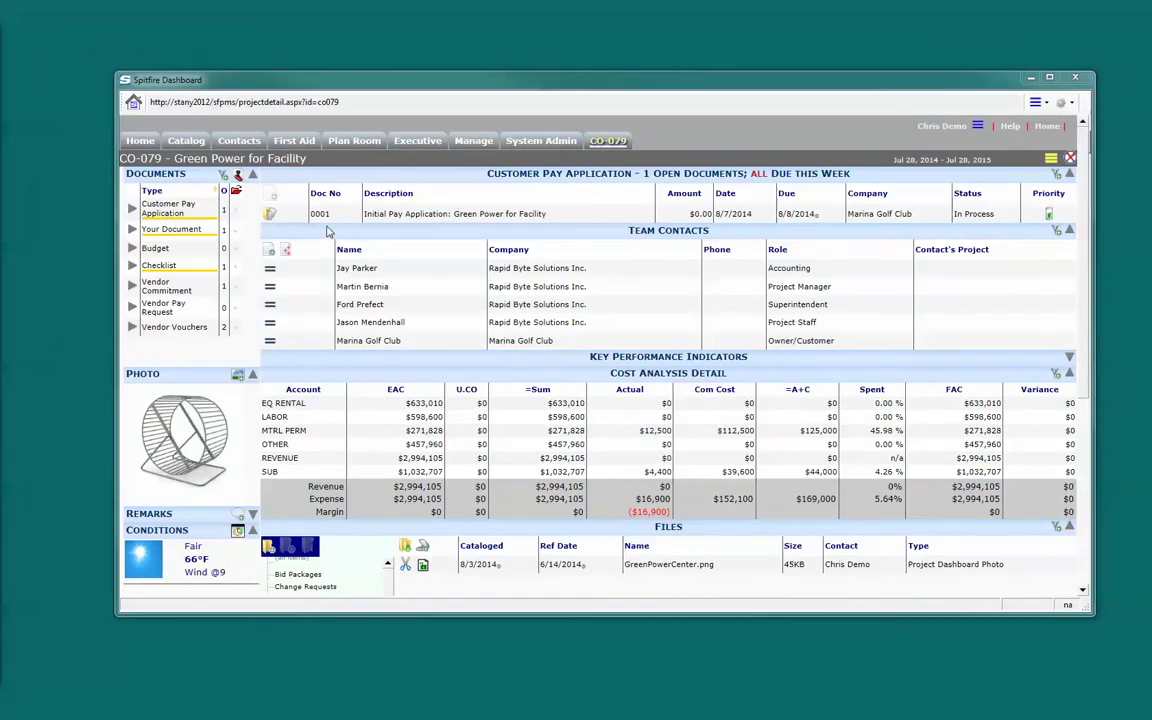
# Step: Reopen pay application 0002 from the project's refreshed document list and view its posted invoice in Acumatica
pyautogui.click(168, 212)
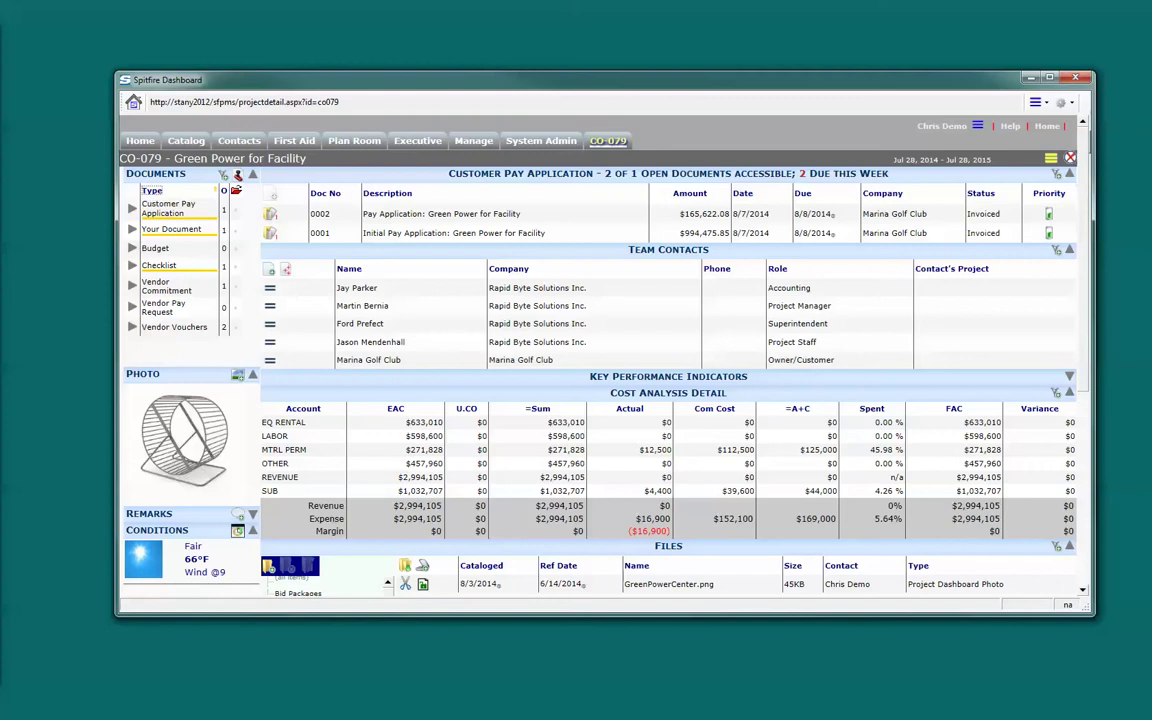
pyautogui.click(270, 214)
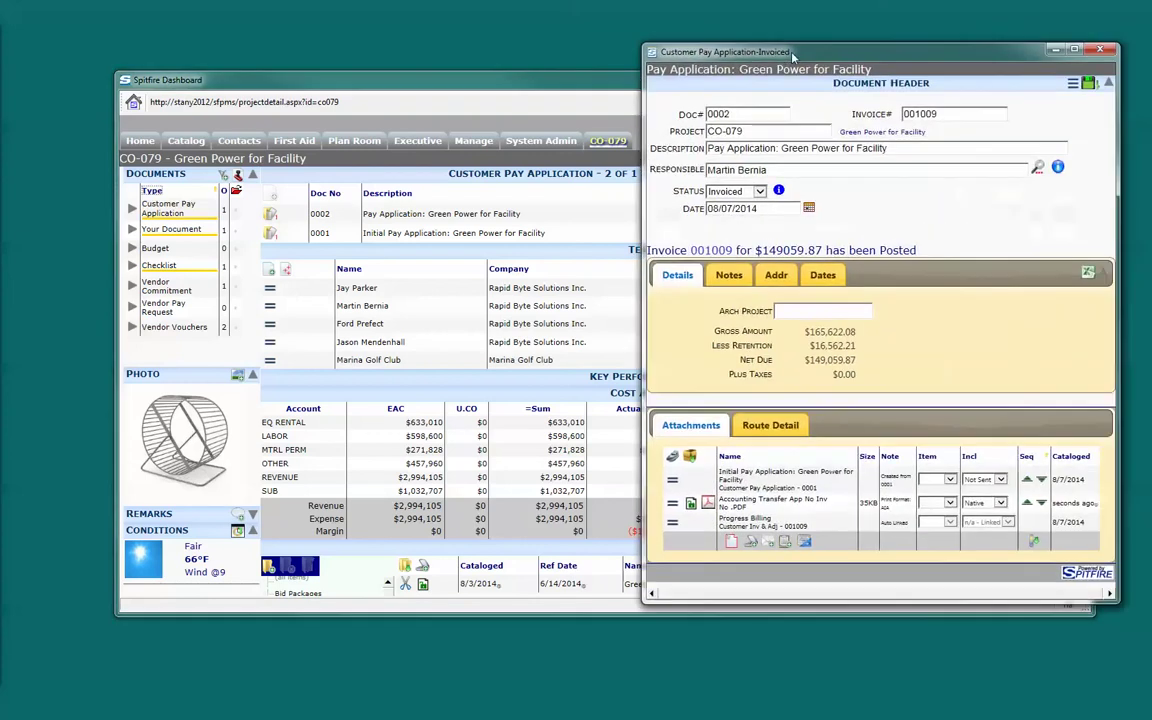
pyautogui.moveTo(793, 57); pyautogui.dragTo(675, 57)
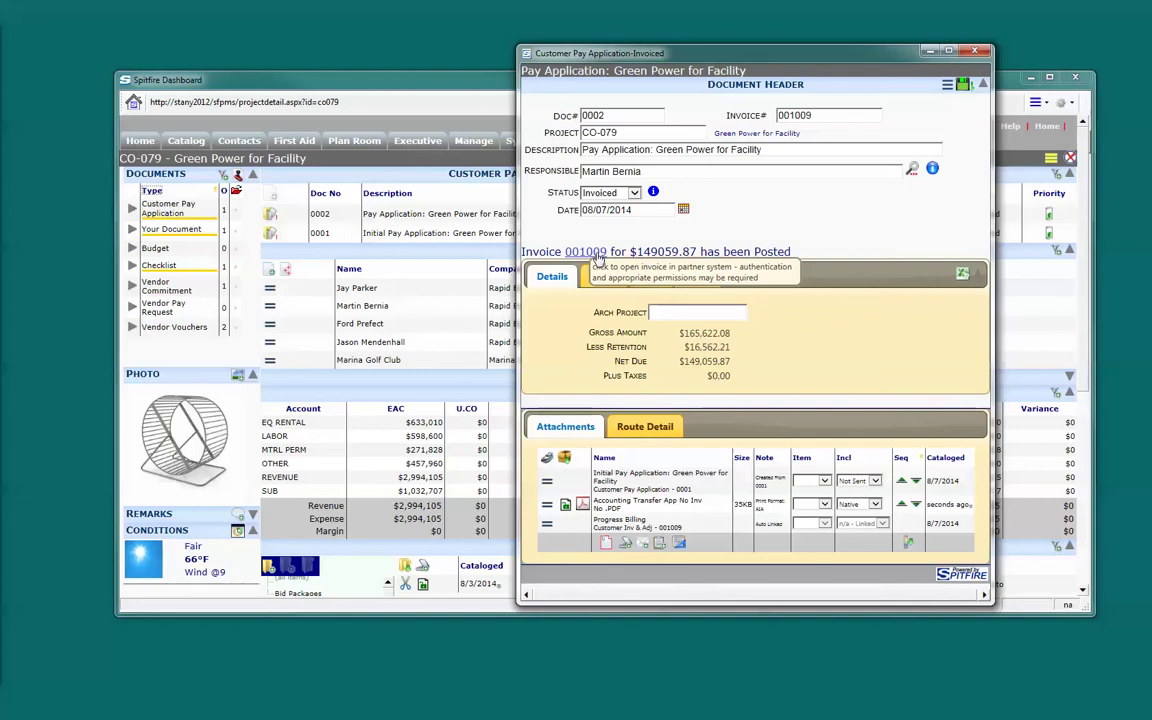
pyautogui.click(597, 254)
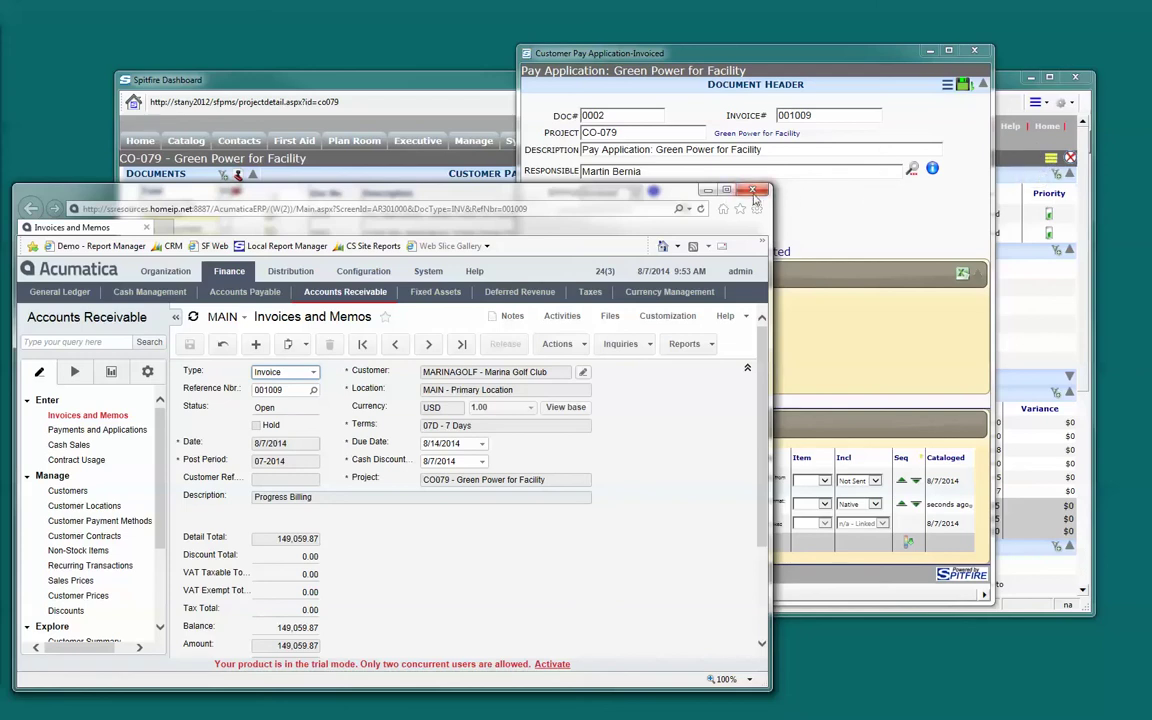
pyautogui.click(755, 190)
# Step: Open project CO079 in Acumatica from the project dashboard and examine its invoices and account group balances, narrowing the description column
pyautogui.click(1050, 158)
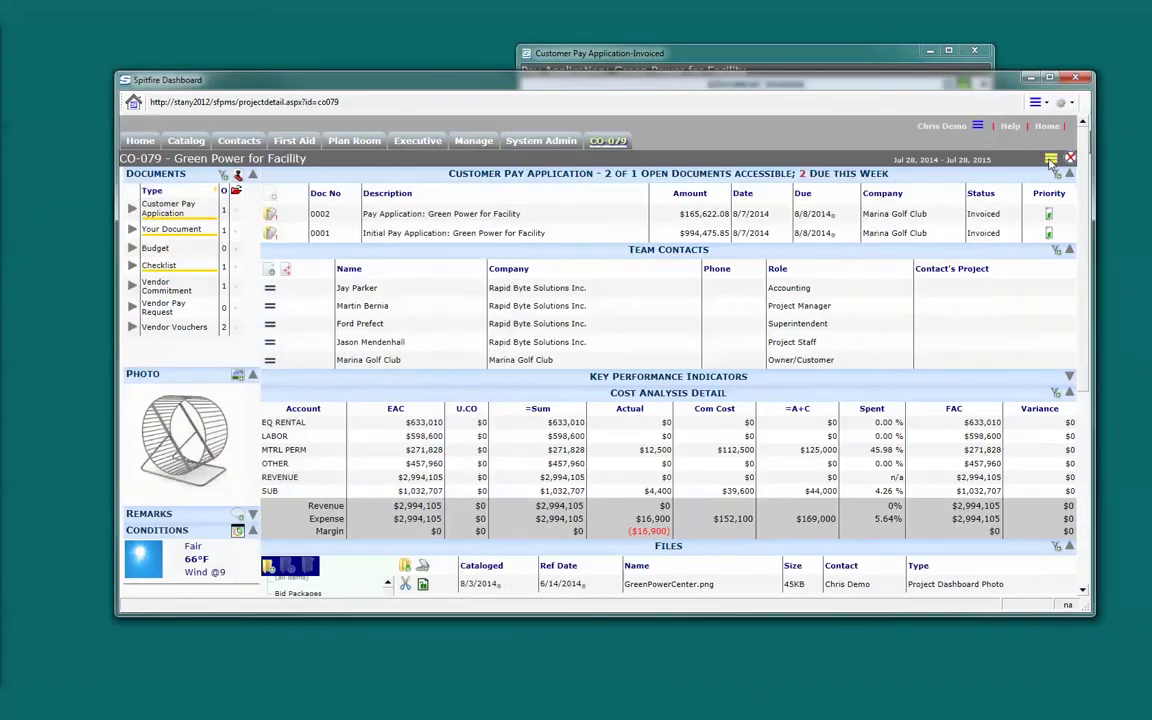
pyautogui.click(1050, 158)
pyautogui.click(850, 198)
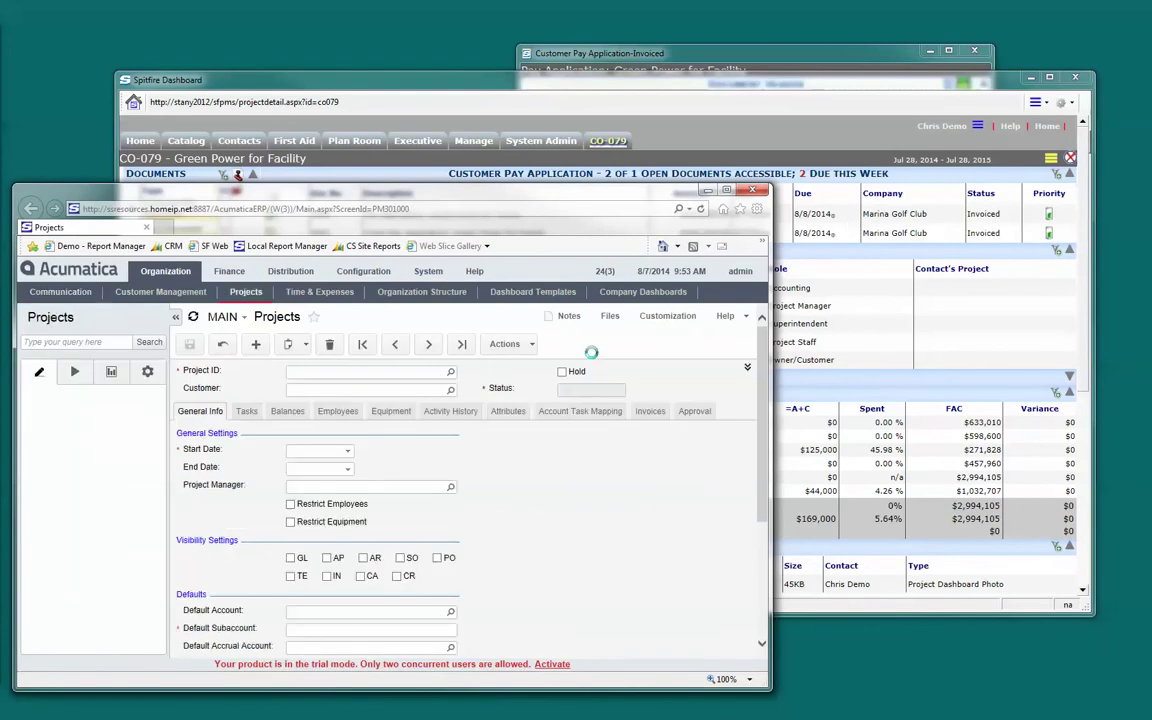
pyautogui.click(650, 411)
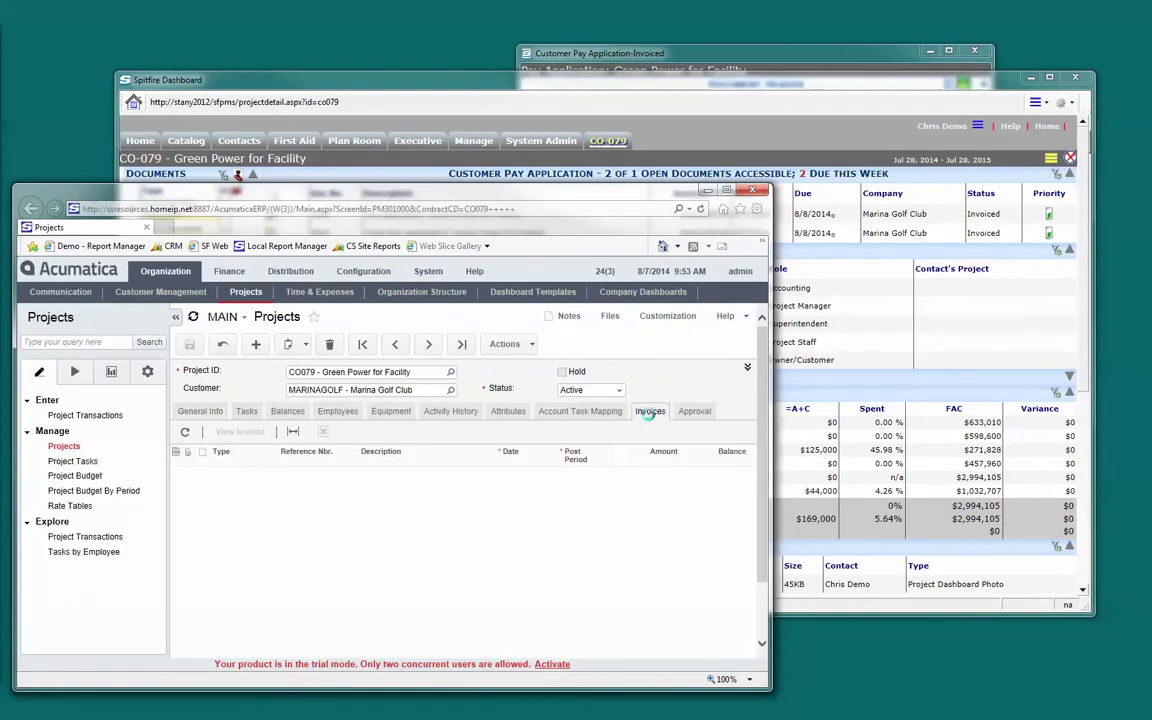
pyautogui.click(287, 411)
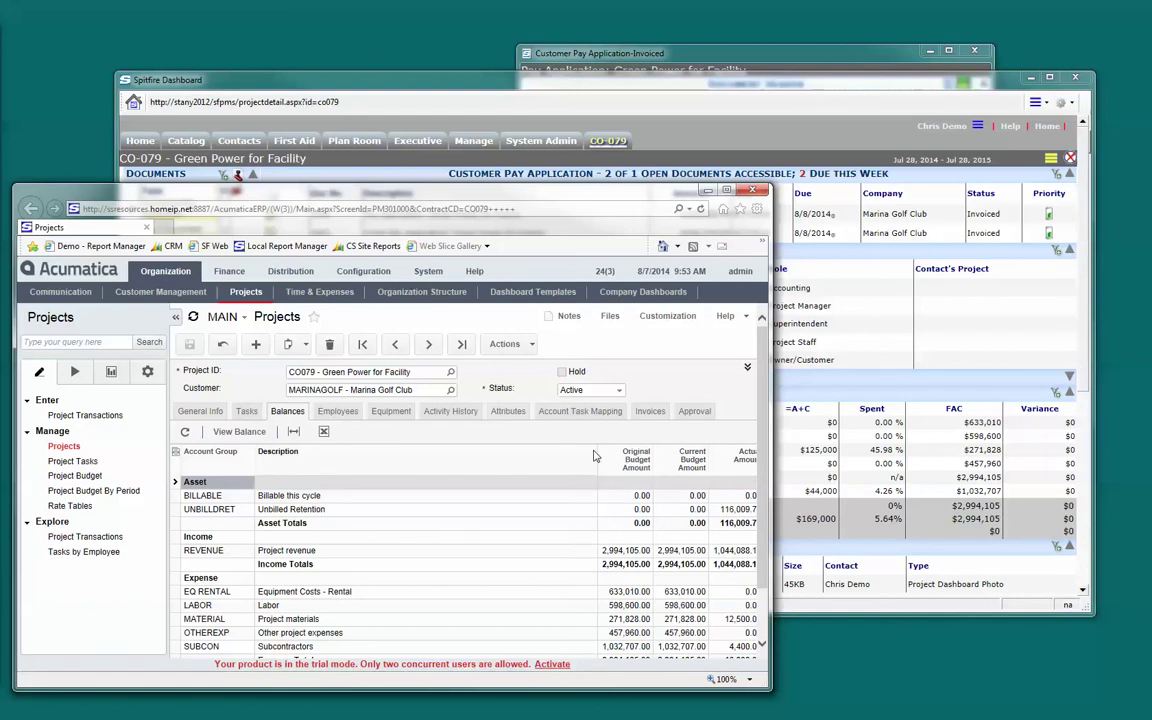
pyautogui.moveTo(597, 456); pyautogui.dragTo(462, 458)
pyautogui.scroll(-1, 590, 577)
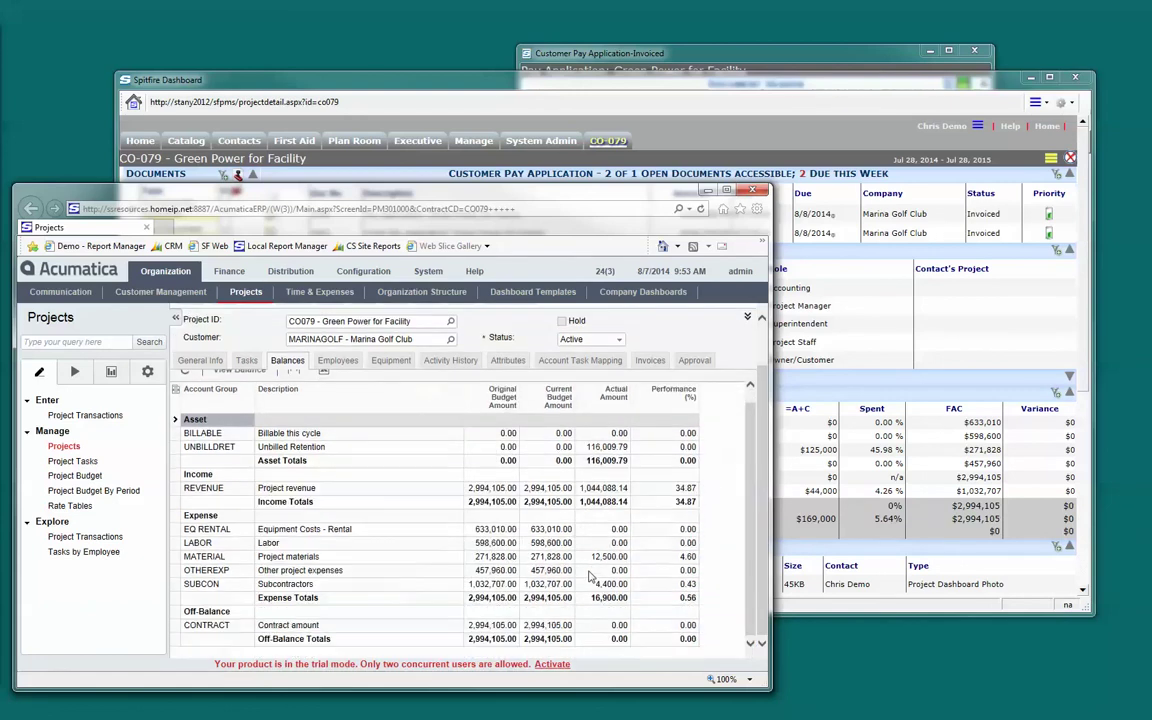